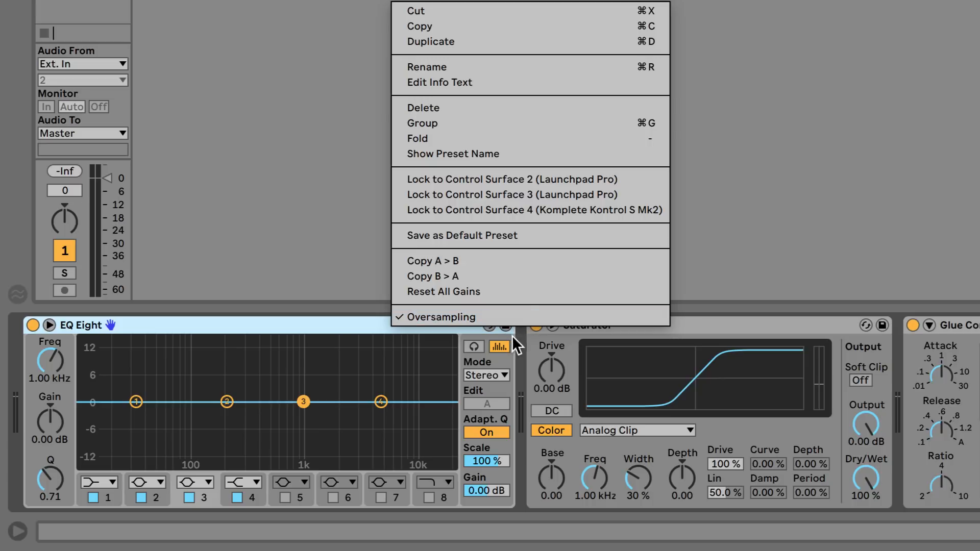
Turn off Hi-Quality on the Saturator and Oversampling on the EQ Eight
{"action": "left_click", "coordinate": [700, 326]}
{"action": "left_click", "coordinate": [691, 324]}
{"action": "right_click", "coordinate": [691, 323]}
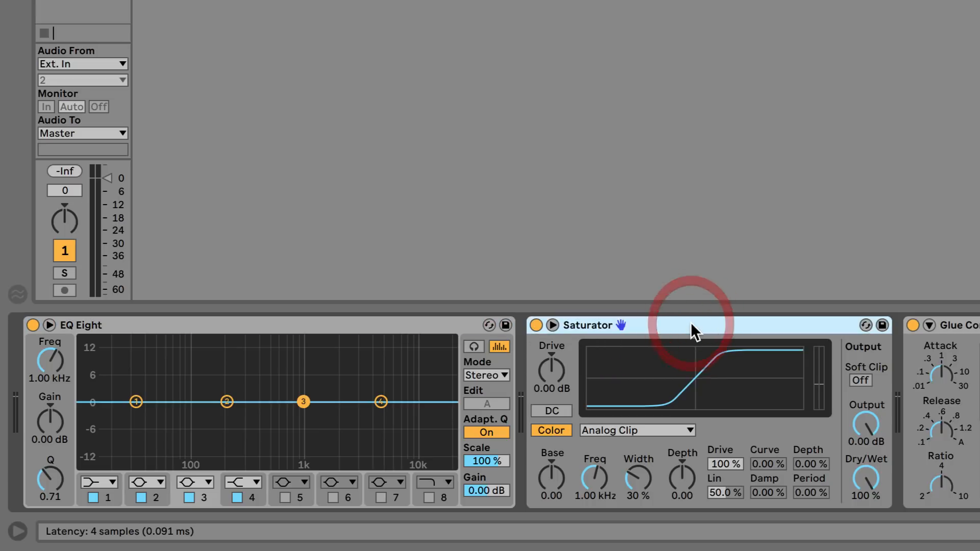
{"action": "left_click", "coordinate": [729, 313]}
{"action": "right_click", "coordinate": [456, 317]}
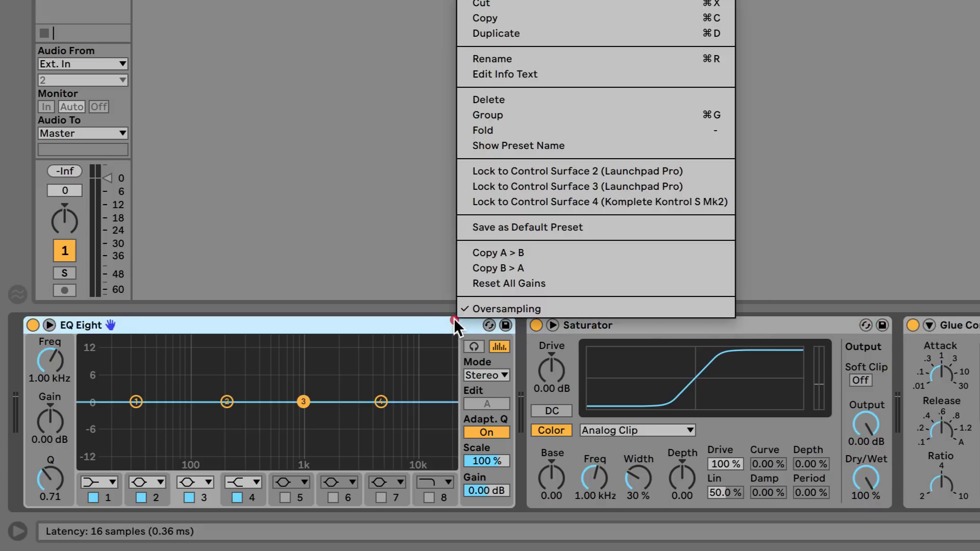
{"action": "left_click", "coordinate": [496, 309]}
Turn the Glue Compressor's Oversampling off and back on
{"action": "left_click", "coordinate": [919, 327]}
{"action": "right_click", "coordinate": [656, 331]}
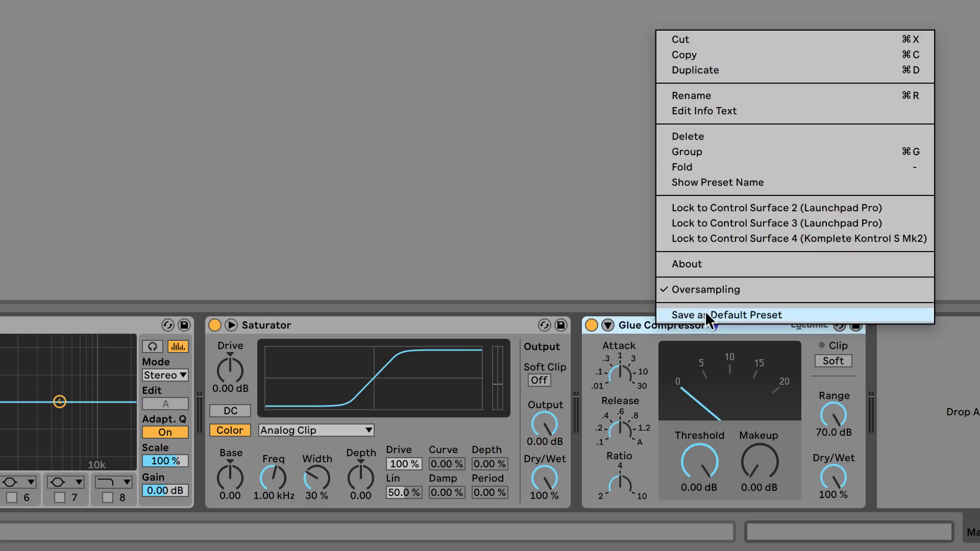
{"action": "left_click", "coordinate": [721, 289]}
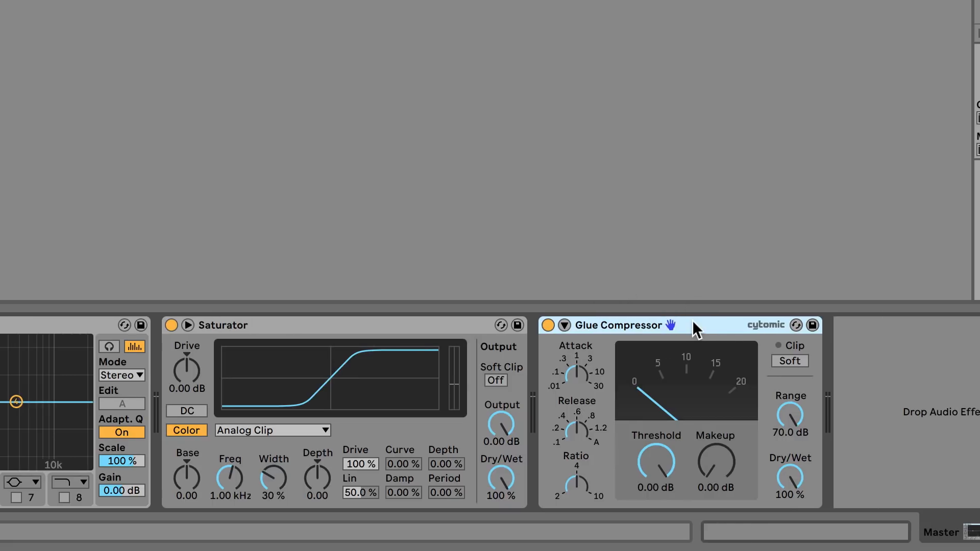
{"action": "right_click", "coordinate": [696, 329]}
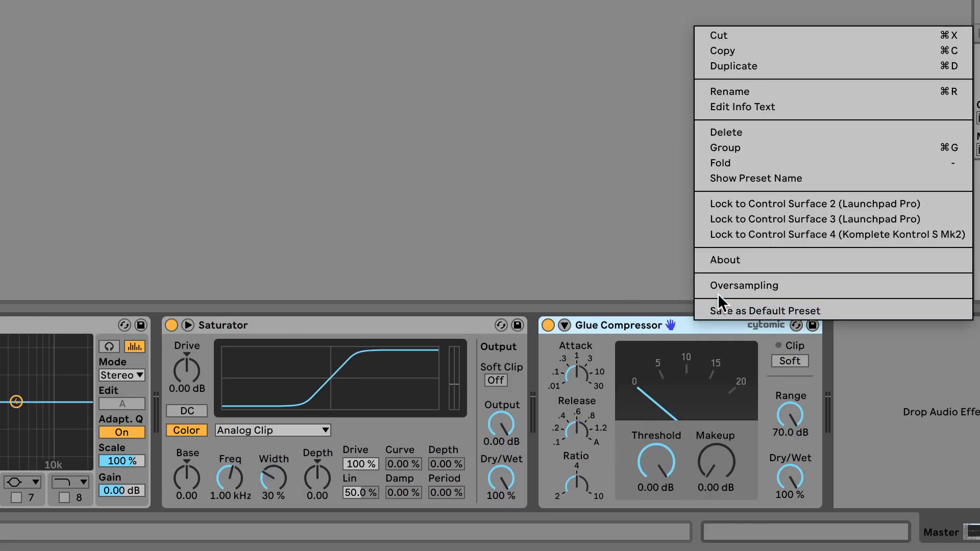
{"action": "left_click", "coordinate": [795, 284]}
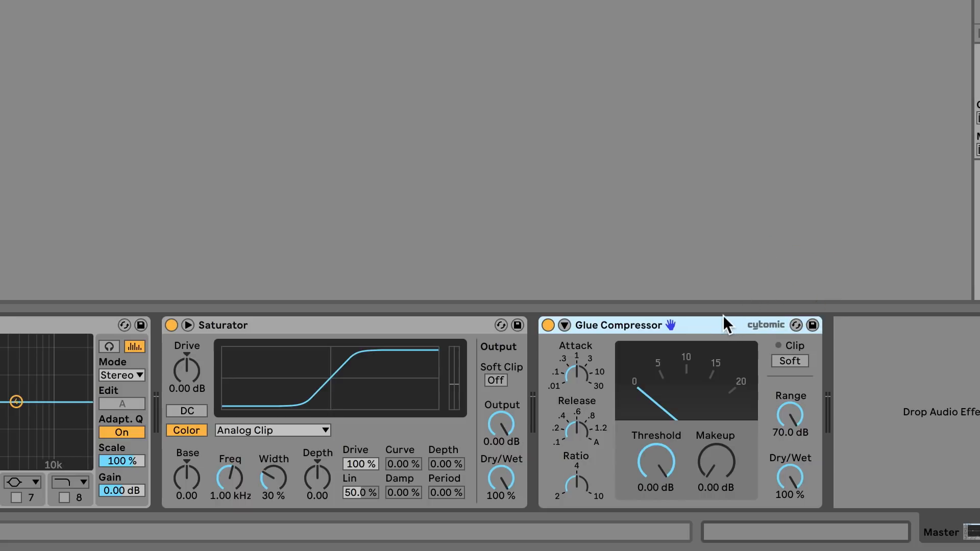
{"action": "right_click", "coordinate": [698, 321]}
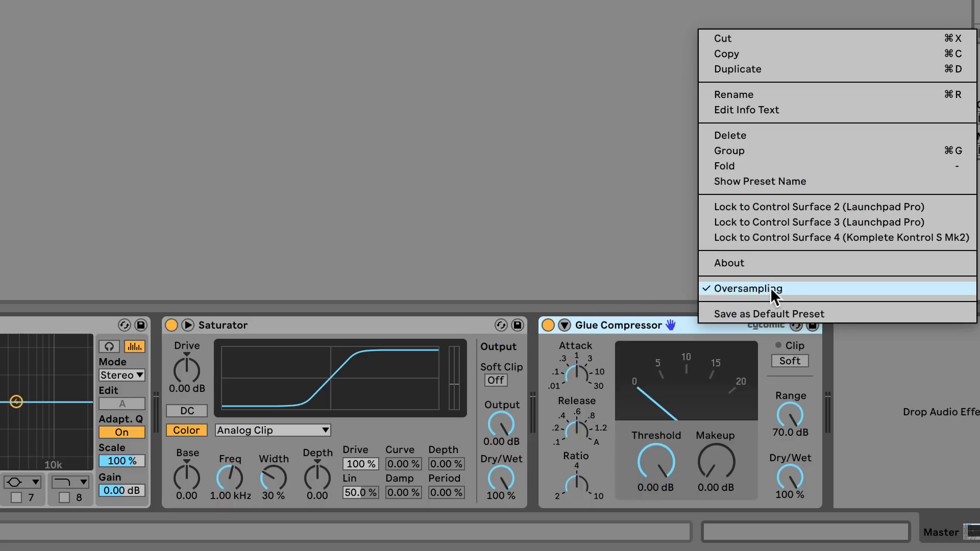
Enable Hi-Quality on the Saturator and Oversampling on the EQ Eight
{"action": "right_click", "coordinate": [412, 324]}
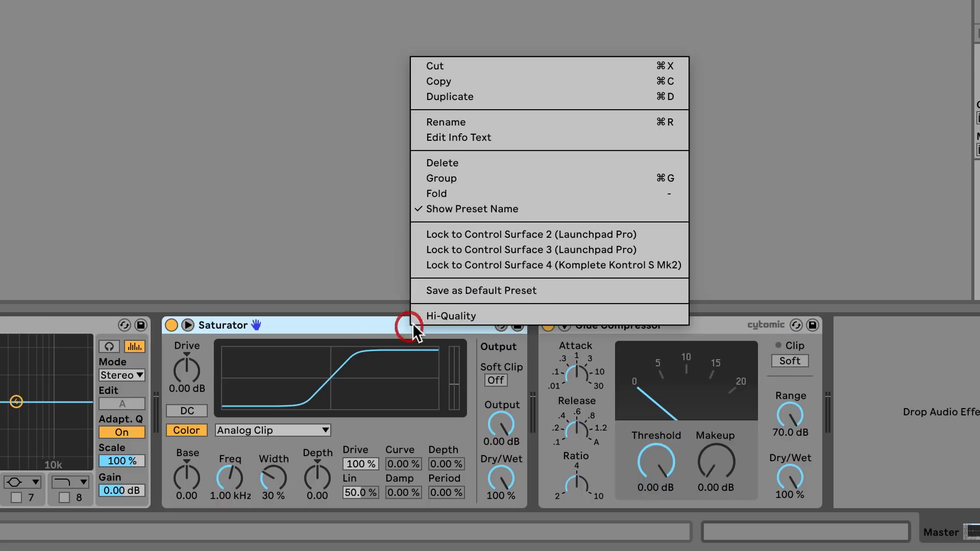
{"action": "left_click", "coordinate": [480, 312]}
{"action": "right_click", "coordinate": [603, 326]}
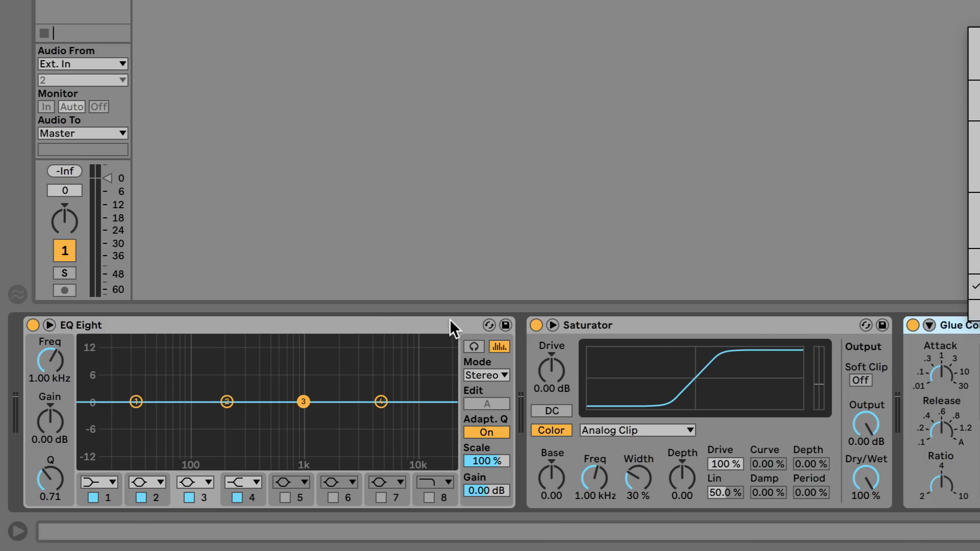
{"action": "right_click", "coordinate": [427, 321]}
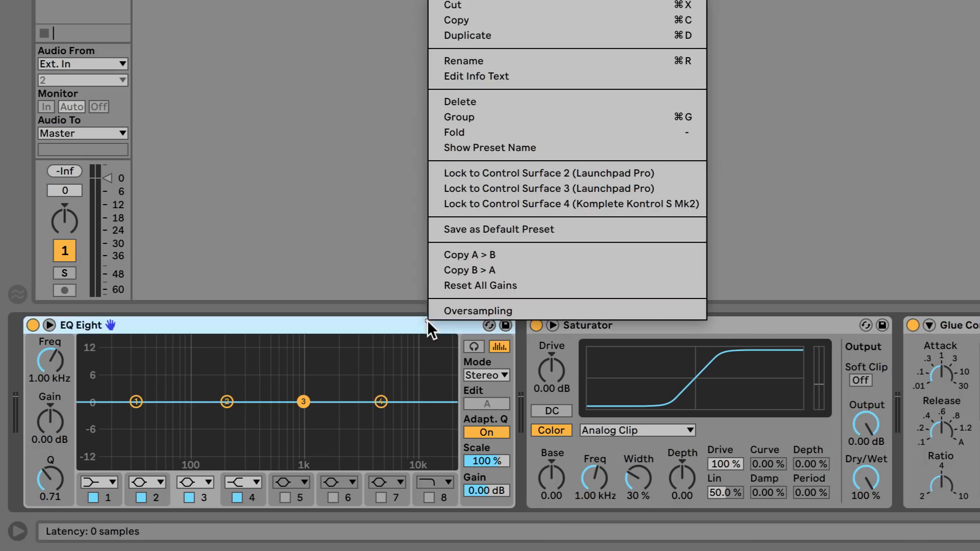
{"action": "left_click", "coordinate": [522, 310]}
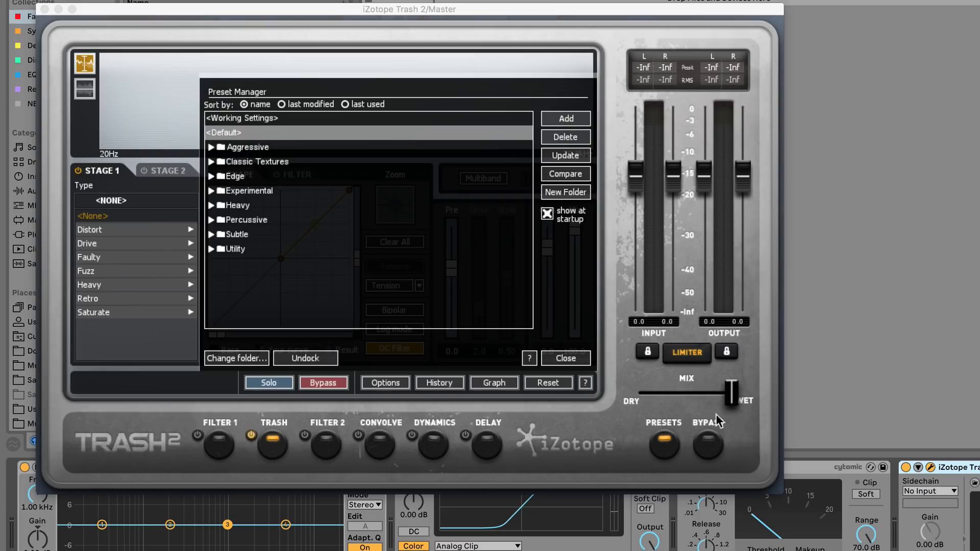
Close the Trash 2 preset manager and enable Oversample algorithms in the plug-in's module options
{"action": "left_click", "coordinate": [565, 357]}
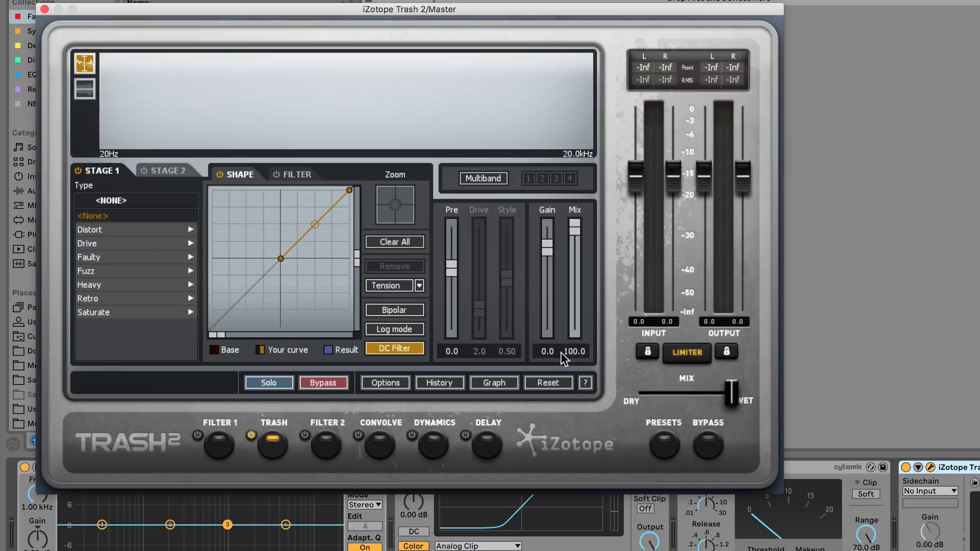
{"action": "left_click", "coordinate": [398, 386]}
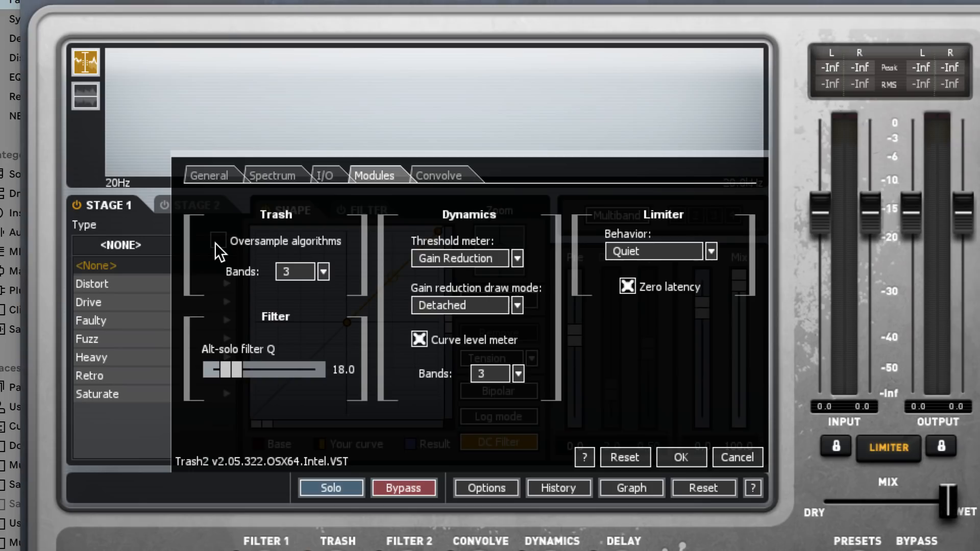
{"action": "left_click", "coordinate": [218, 240]}
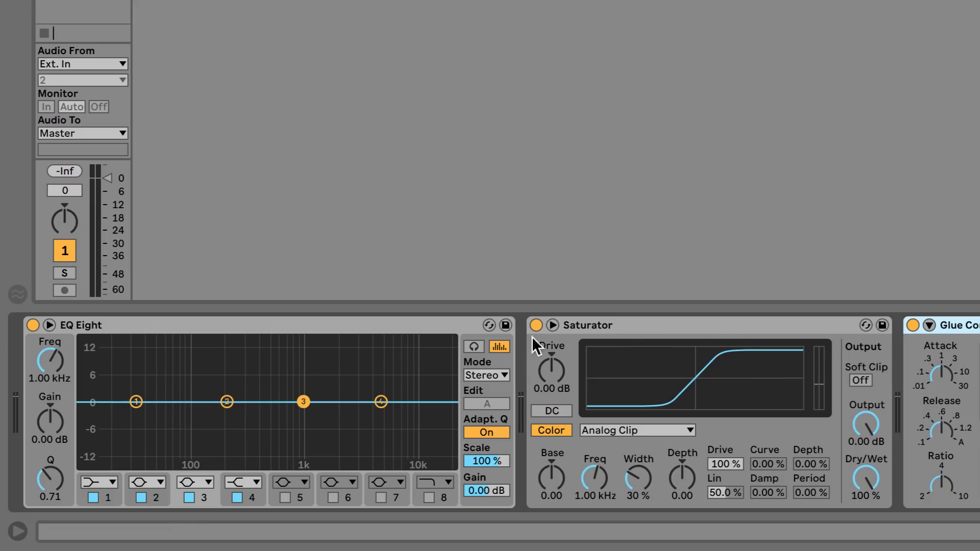
Examine the Oversampling option of the EQ Eight and the Hi-Quality option of the Saturator
{"action": "right_click", "coordinate": [357, 320]}
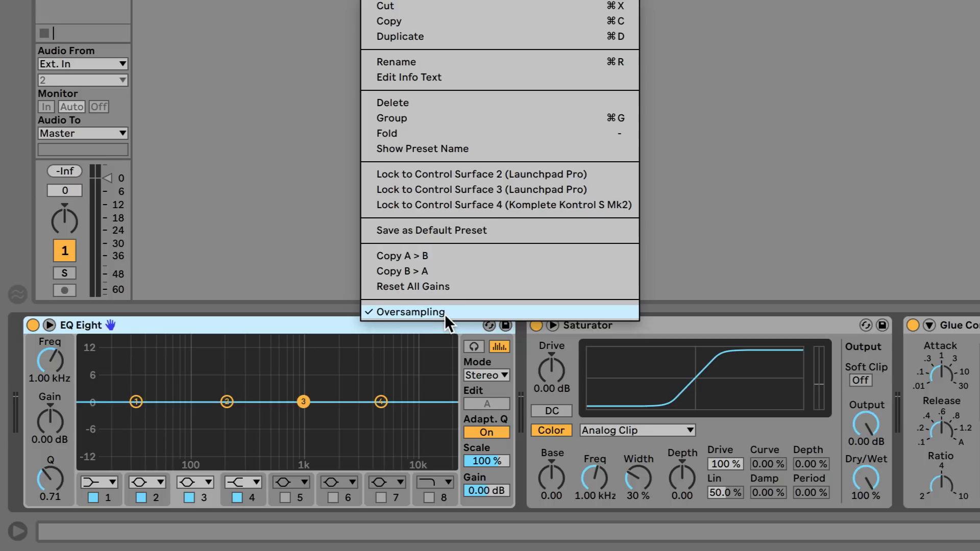
{"action": "left_click", "coordinate": [376, 314]}
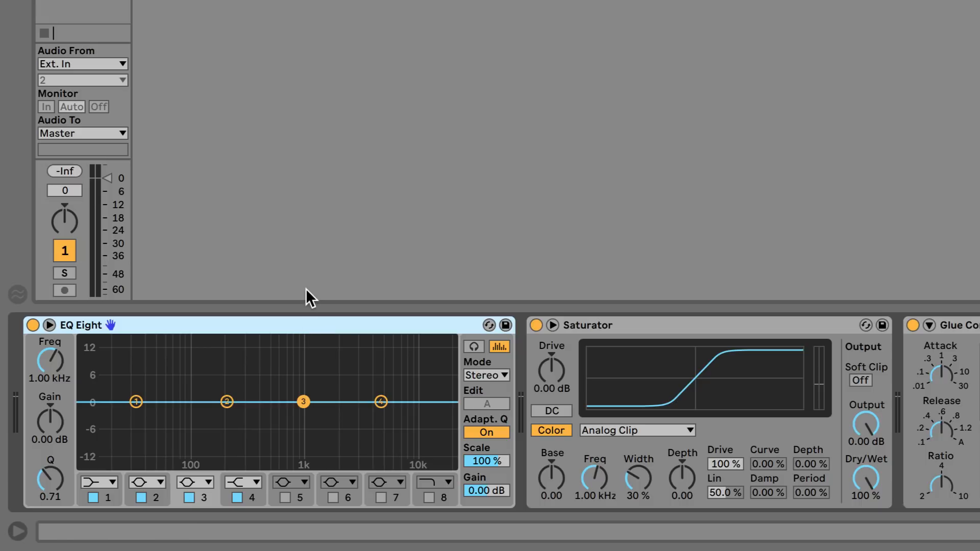
{"action": "double_click", "coordinate": [300, 325]}
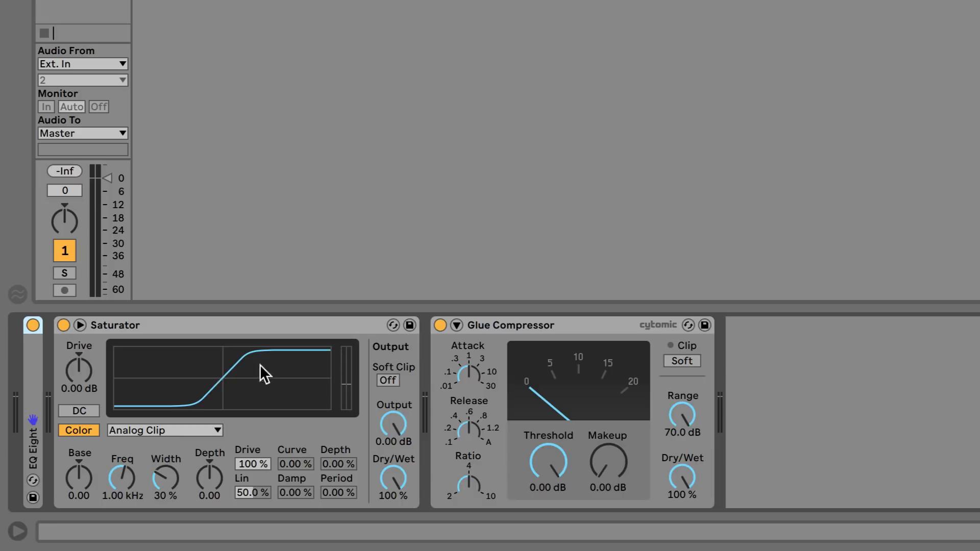
{"action": "double_click", "coordinate": [35, 387]}
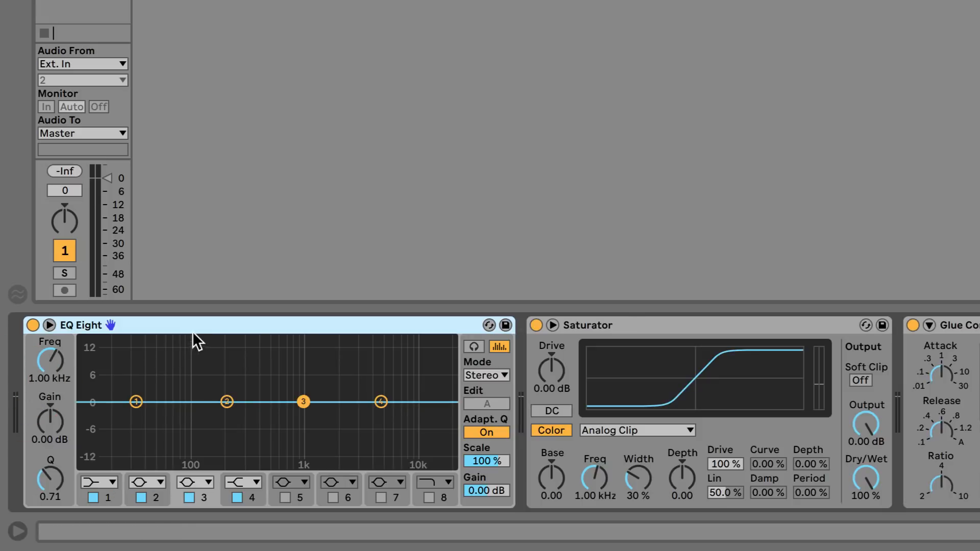
{"action": "right_click", "coordinate": [229, 325]}
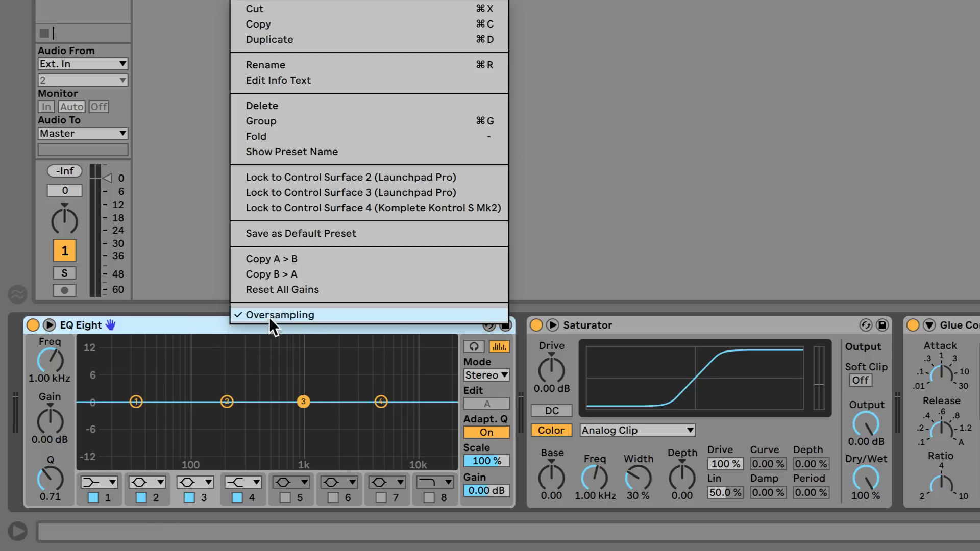
{"action": "right_click", "coordinate": [641, 333]}
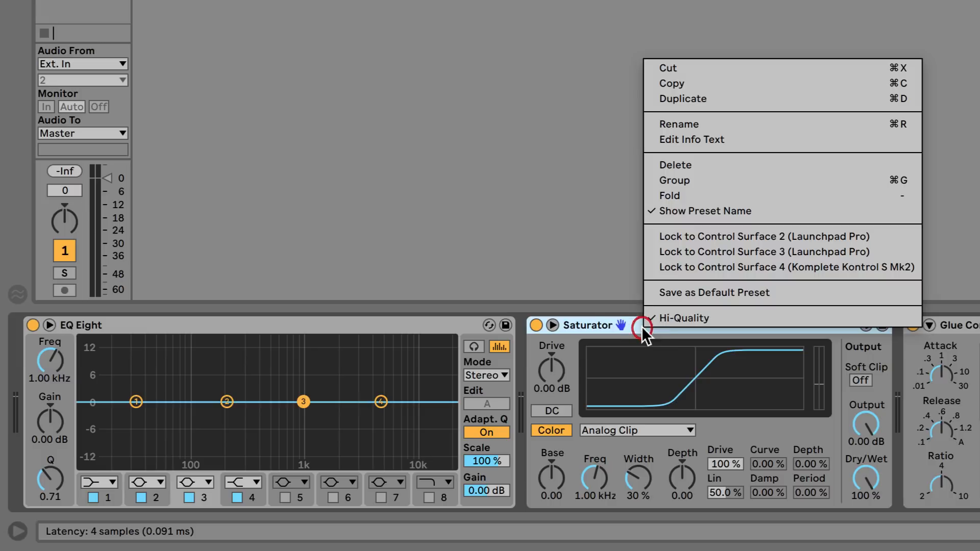
{"action": "left_click", "coordinate": [706, 327]}
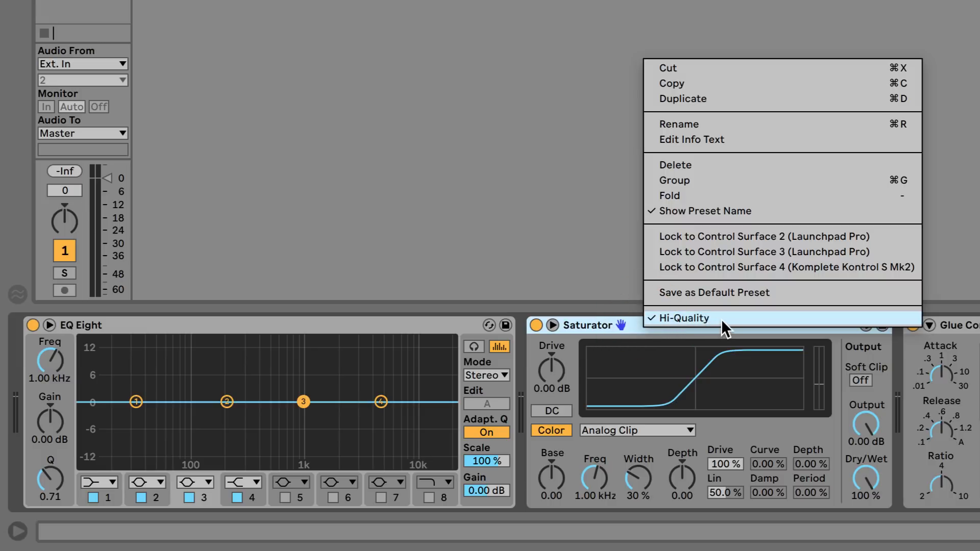
{"action": "left_click", "coordinate": [443, 325]}
Turn off Oversampling on the EQ Eight and Glue Compressor, and Hi-Quality on the Saturator
{"action": "right_click", "coordinate": [361, 325]}
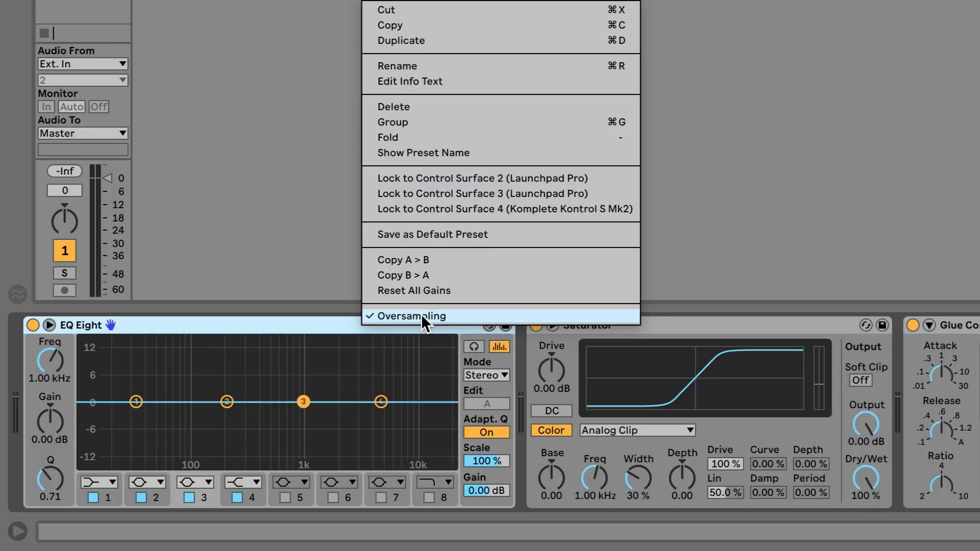
{"action": "left_click", "coordinate": [344, 333]}
{"action": "right_click", "coordinate": [345, 326]}
{"action": "left_click", "coordinate": [392, 317]}
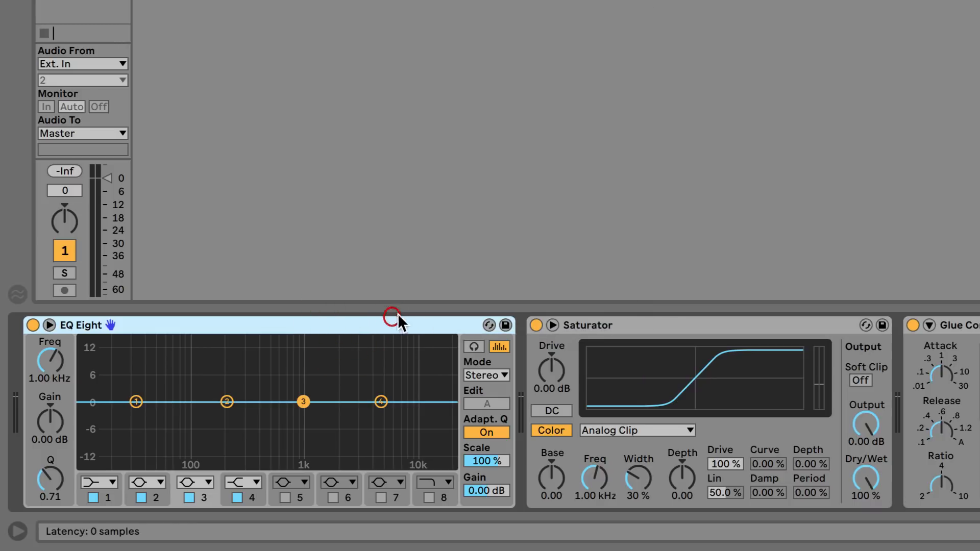
{"action": "right_click", "coordinate": [623, 326]}
{"action": "left_click", "coordinate": [661, 314]}
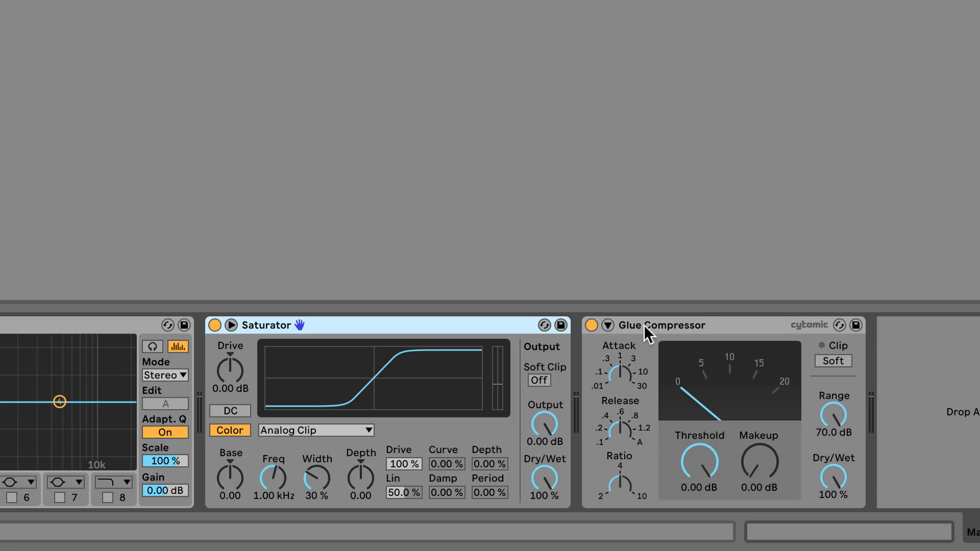
{"action": "right_click", "coordinate": [967, 324]}
{"action": "left_click", "coordinate": [674, 289]}
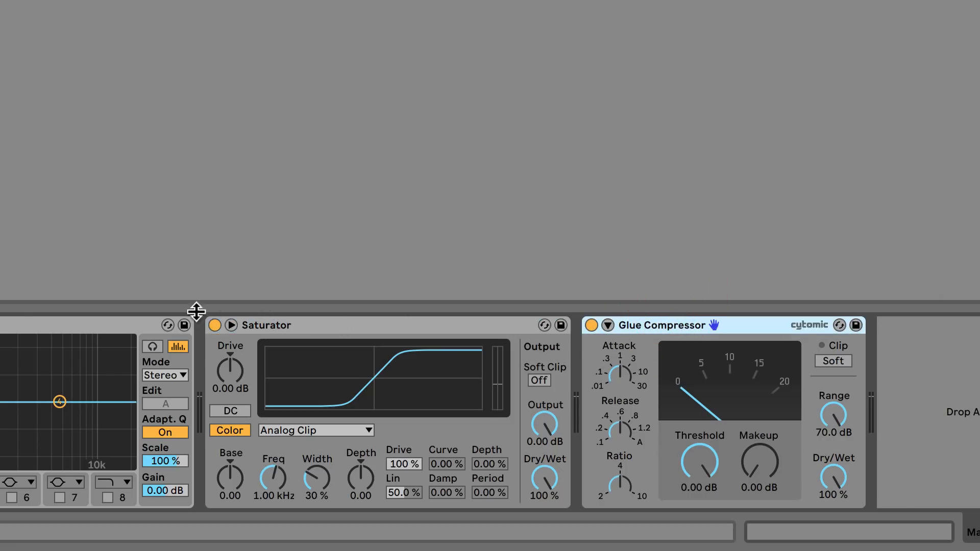
Check the Oversampling option of the EQ Eight without changing it
{"action": "left_click", "coordinate": [105, 325]}
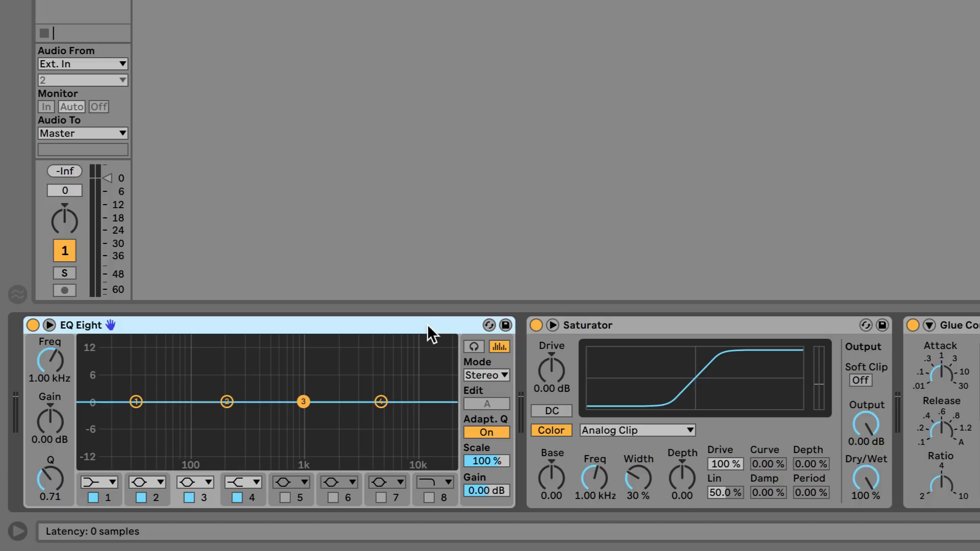
{"action": "right_click", "coordinate": [428, 325]}
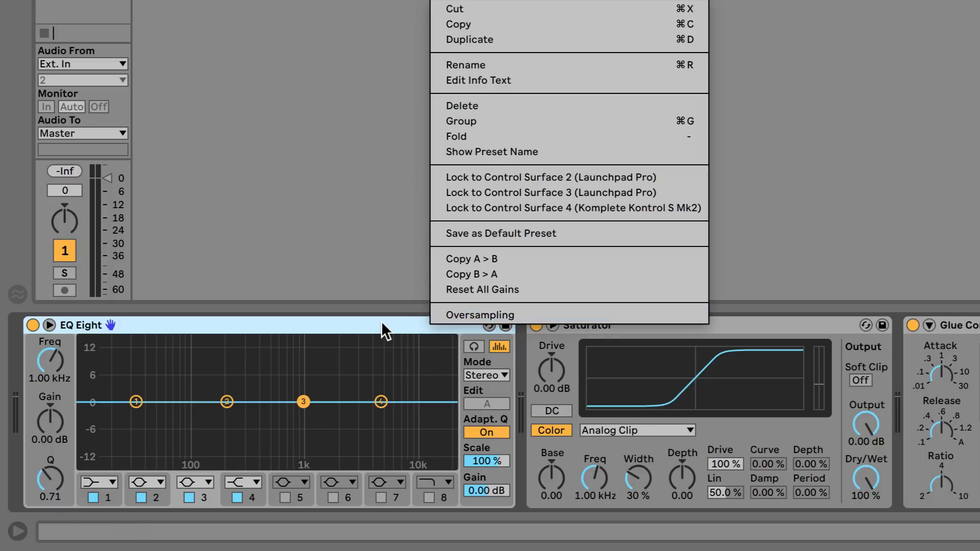
{"action": "left_click", "coordinate": [296, 294]}
{"action": "left_click", "coordinate": [206, 278]}
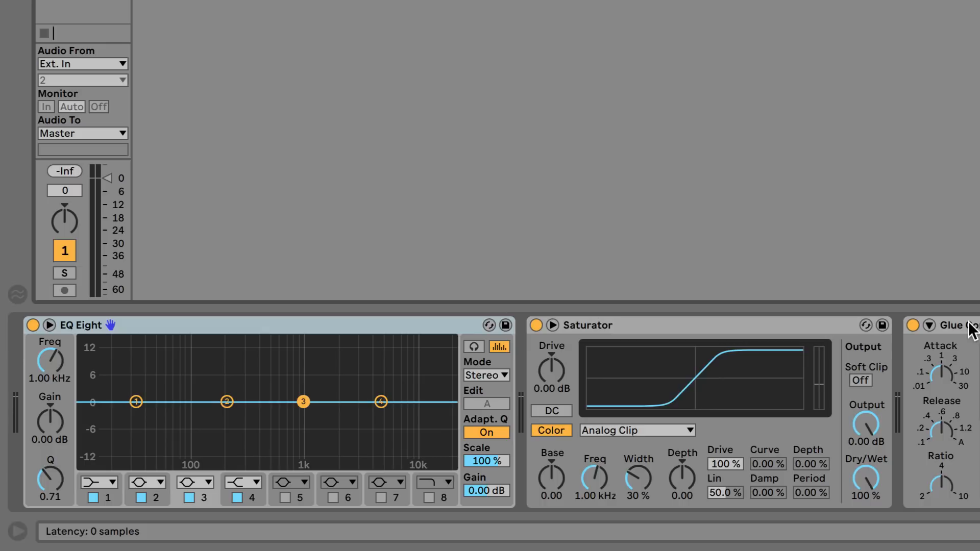
{"action": "double_click", "coordinate": [399, 324]}
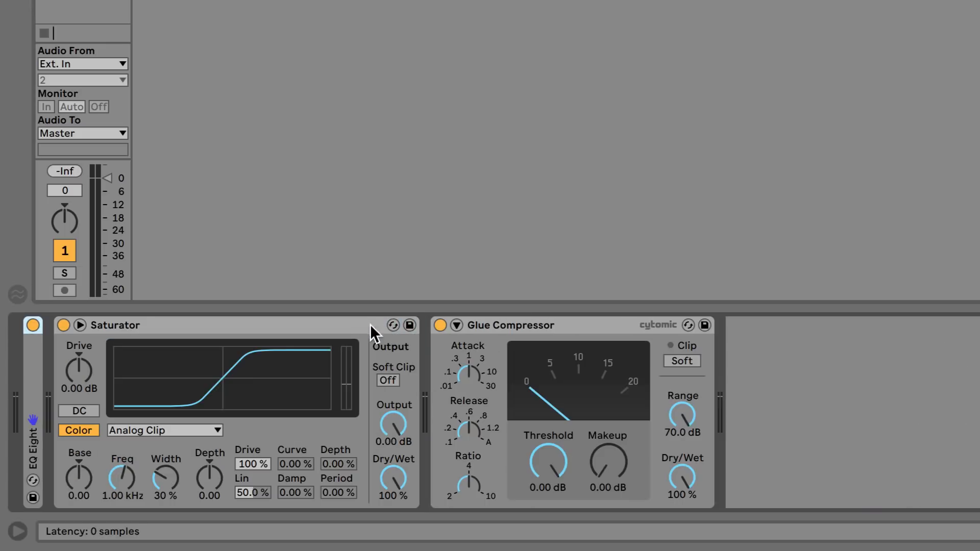
{"action": "double_click", "coordinate": [255, 327]}
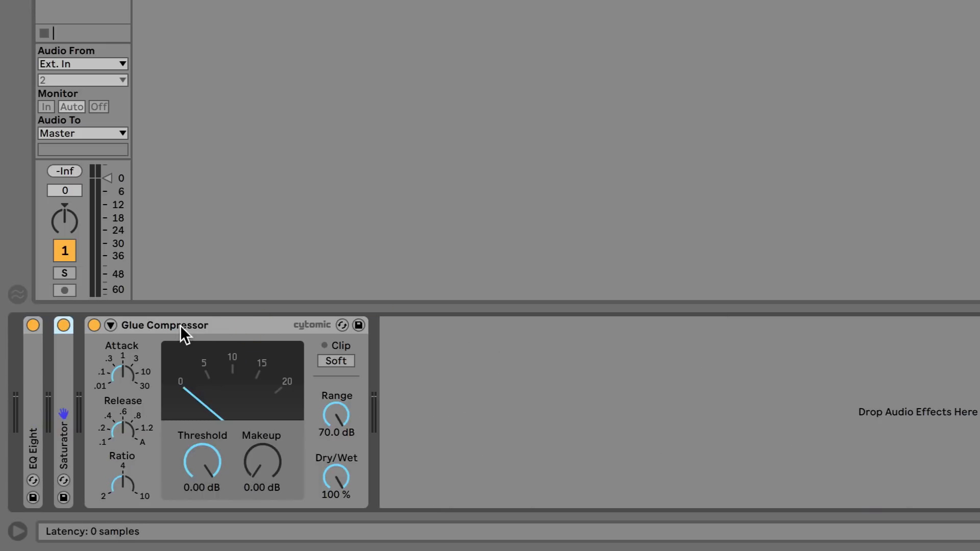
{"action": "double_click", "coordinate": [71, 361]}
{"action": "double_click", "coordinate": [32, 366]}
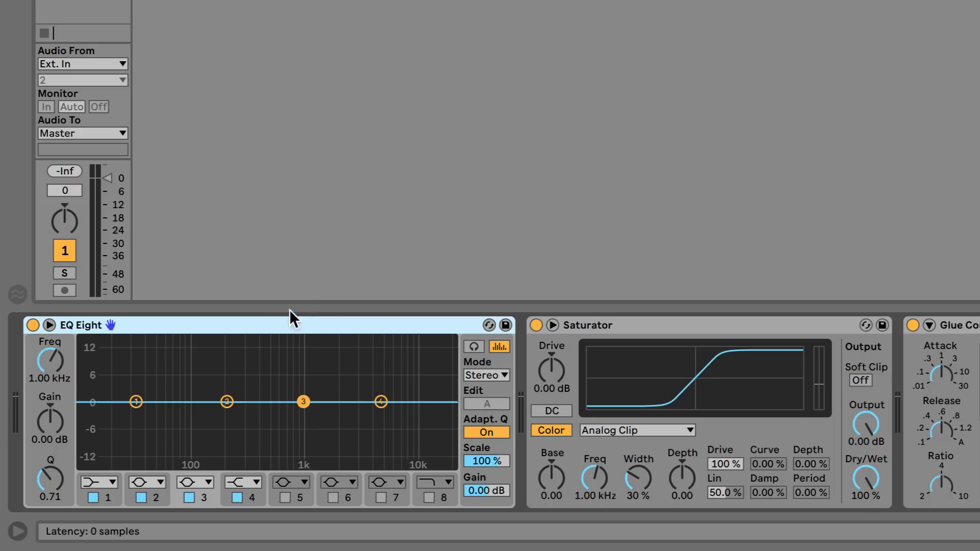
Fold the EQ Eight and add the iZotope Trash 2 plug-in from the browser after the Glue Compressor
{"action": "double_click", "coordinate": [234, 325]}
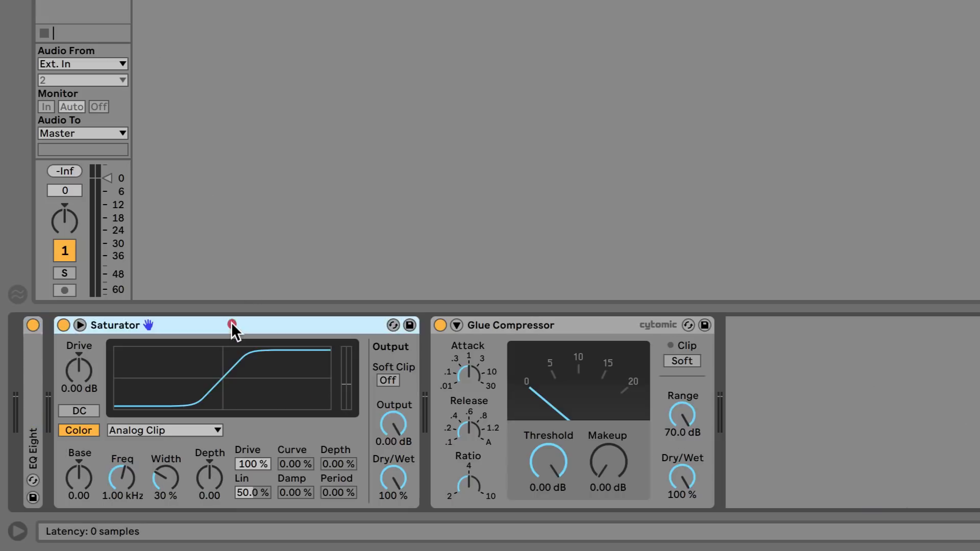
{"action": "double_click", "coordinate": [235, 324]}
{"action": "key", "text": "ctrl+alt+b"}
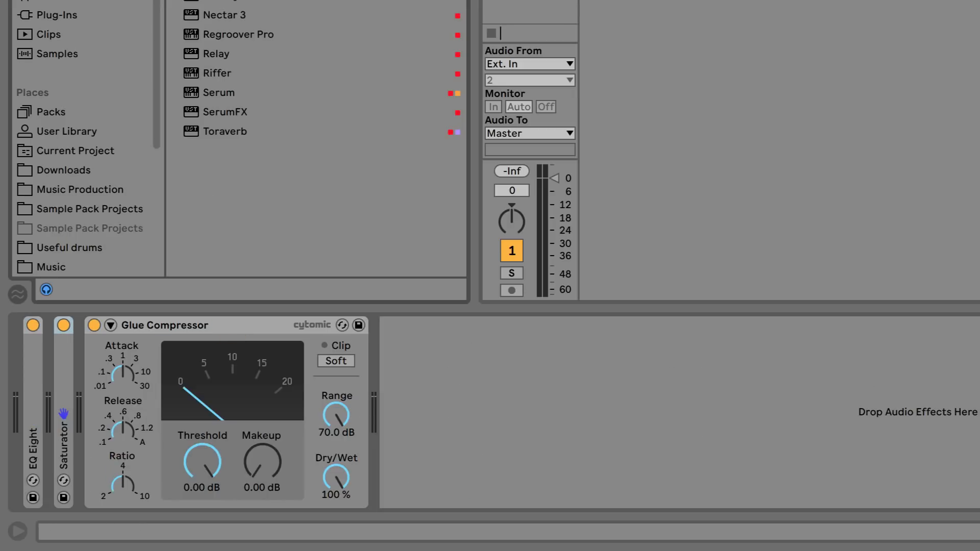
{"action": "left_click_drag", "start_coordinate": [234, 34], "coordinate": [426, 333]}
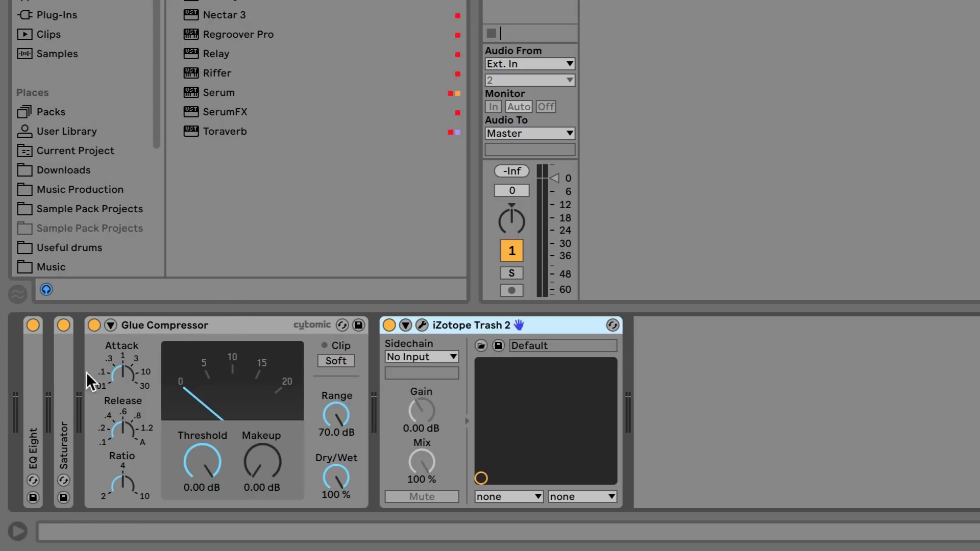
{"action": "double_click", "coordinate": [57, 381]}
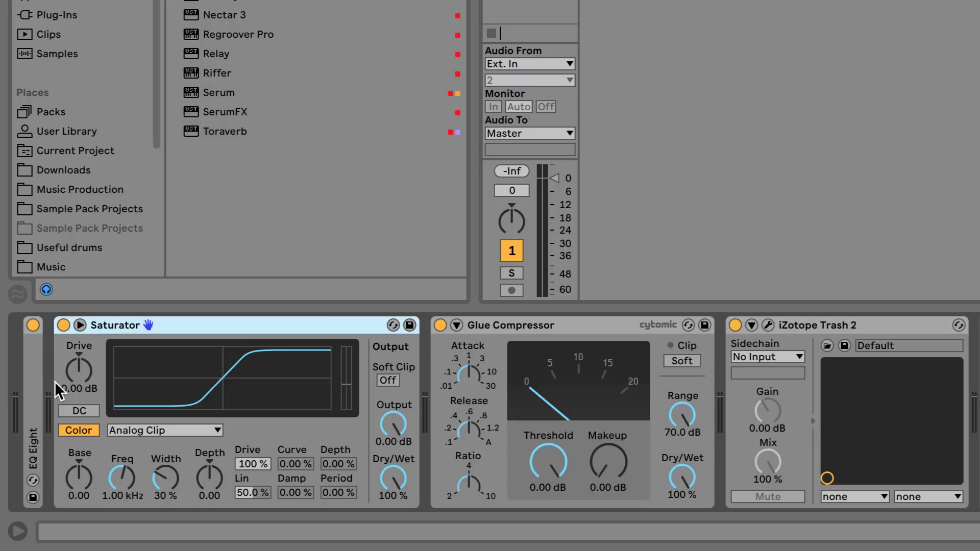
Turn on Hi-Quality on the Saturator and fold both the Saturator and the Glue Compressor
{"action": "right_click", "coordinate": [176, 325]}
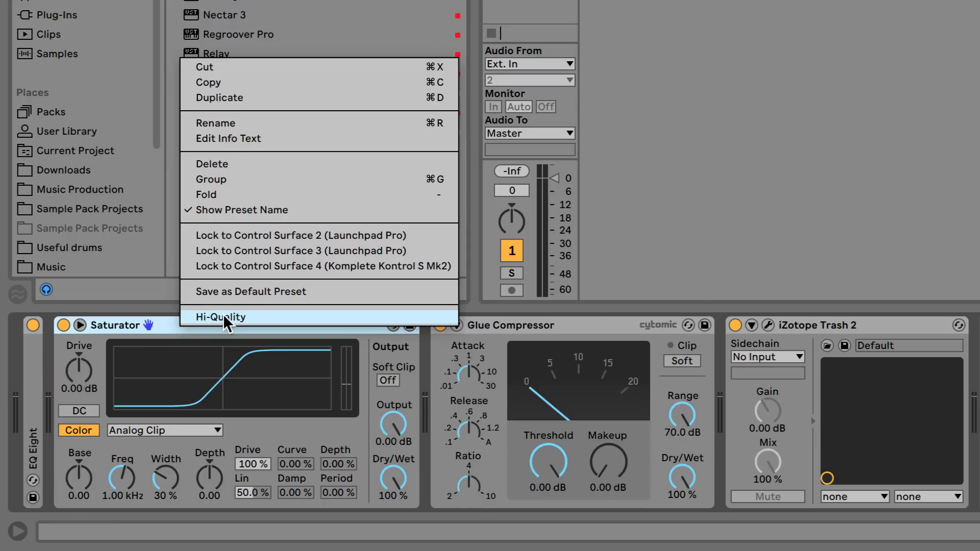
{"action": "left_click", "coordinate": [176, 321]}
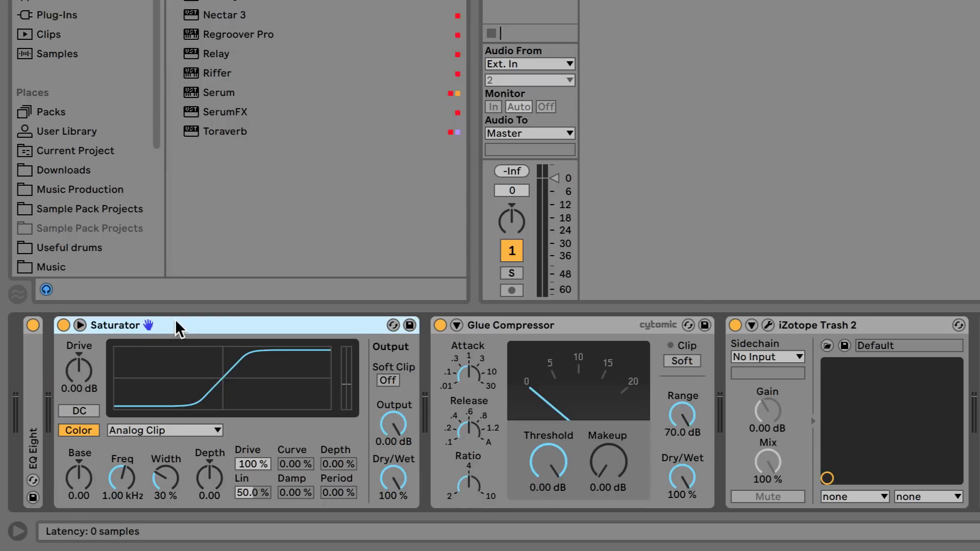
{"action": "right_click", "coordinate": [176, 321]}
{"action": "left_click", "coordinate": [205, 312]}
{"action": "double_click", "coordinate": [214, 323]}
{"action": "double_click", "coordinate": [213, 322]}
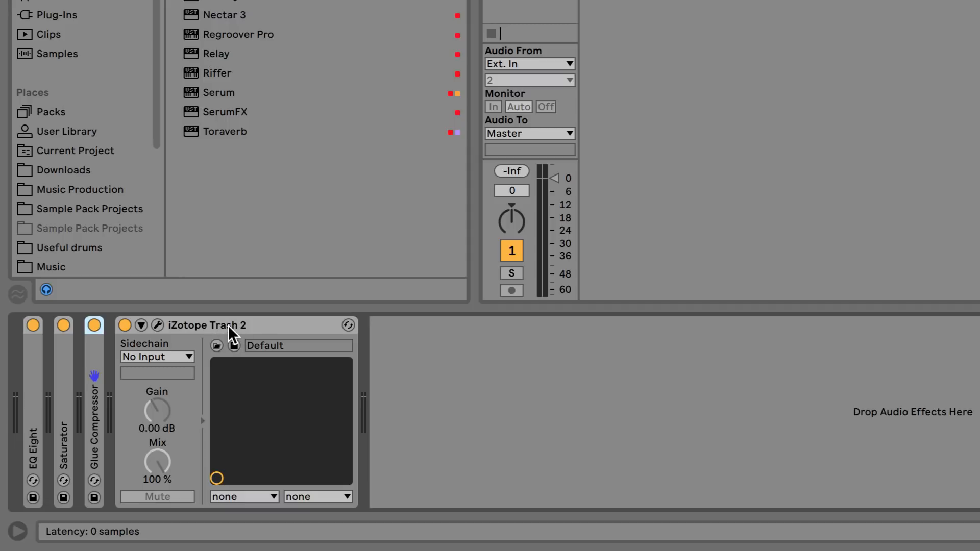
Open the Trash 2 interface, dismiss its preset browser and enable Oversample algorithms in the Modules options
{"action": "right_click", "coordinate": [247, 323]}
{"action": "left_click", "coordinate": [221, 325]}
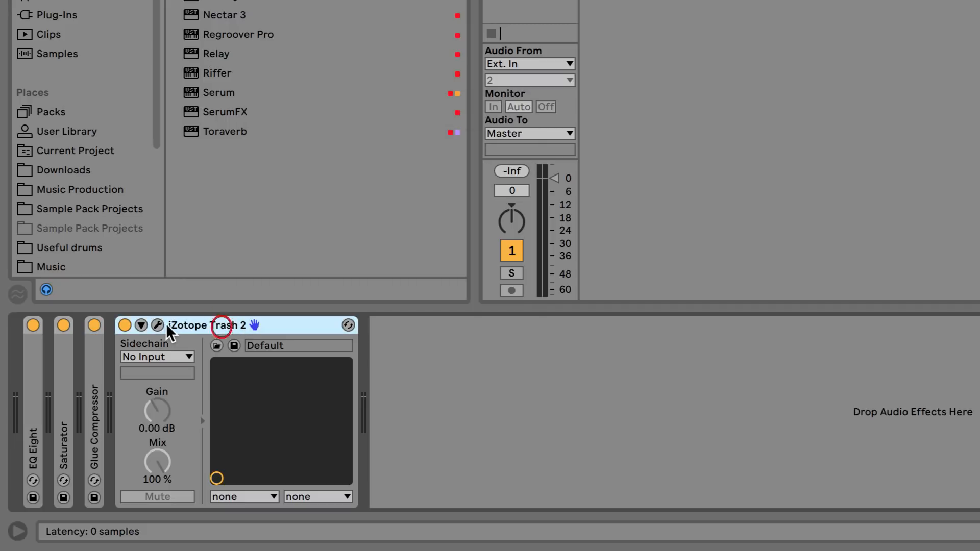
{"action": "left_click", "coordinate": [157, 326]}
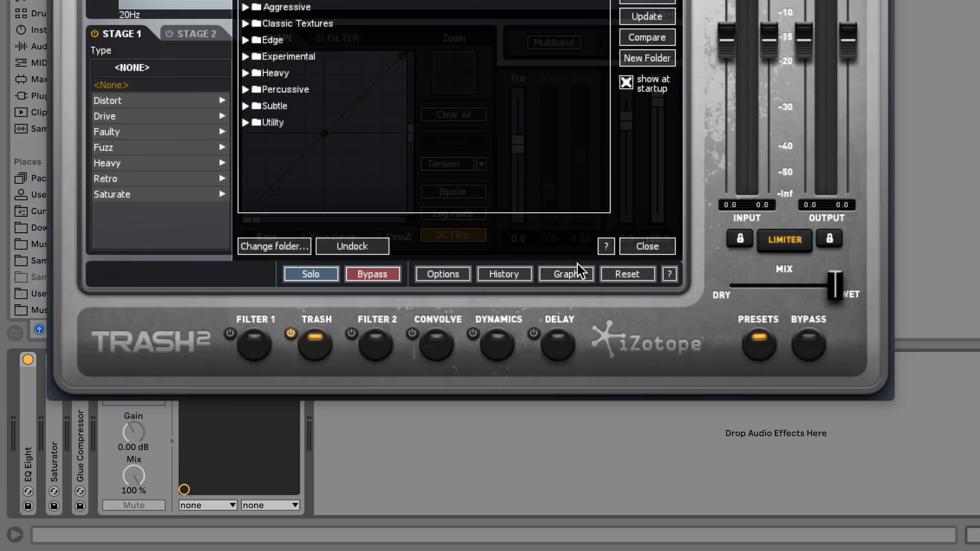
{"action": "left_click", "coordinate": [648, 246]}
{"action": "left_click", "coordinate": [450, 275]}
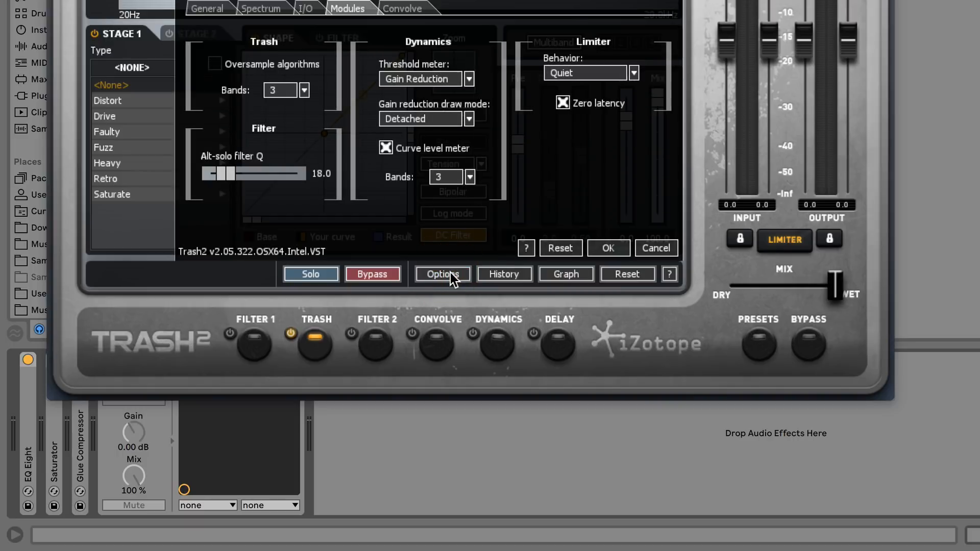
{"action": "left_click", "coordinate": [215, 64]}
{"action": "left_click_drag", "start_coordinate": [219, 0], "coordinate": [551, 0]}
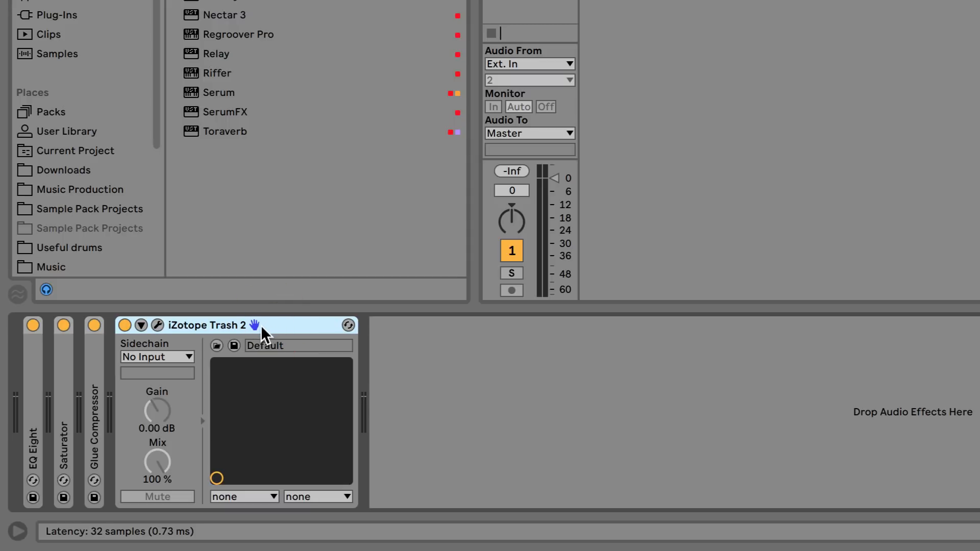
Delete the iZotope Trash 2, Glue Compressor, Saturator and EQ Eight to empty the device chain
{"action": "key", "text": "Delete"}
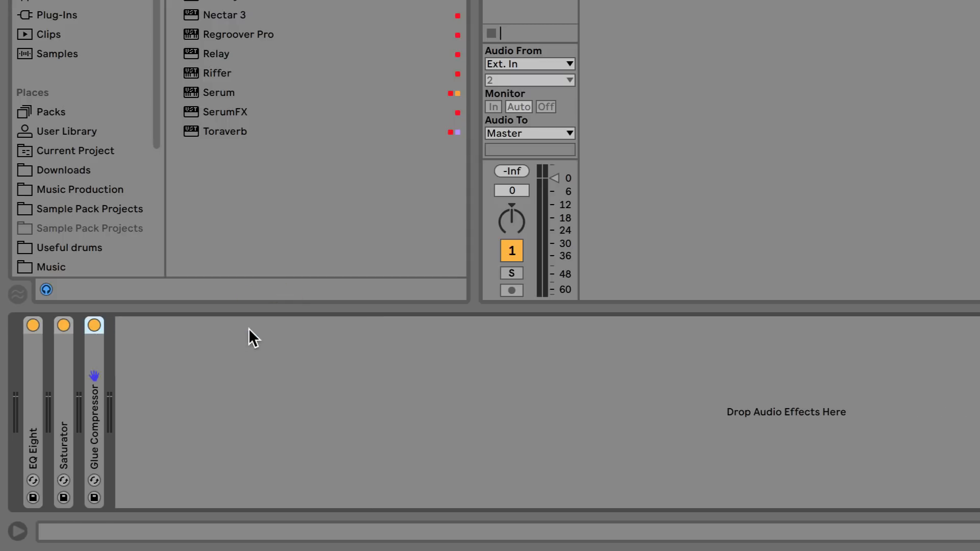
{"action": "left_click", "coordinate": [99, 374]}
{"action": "key", "text": "Delete"}
{"action": "key", "text": "Delete"}
{"action": "left_click", "coordinate": [39, 374]}
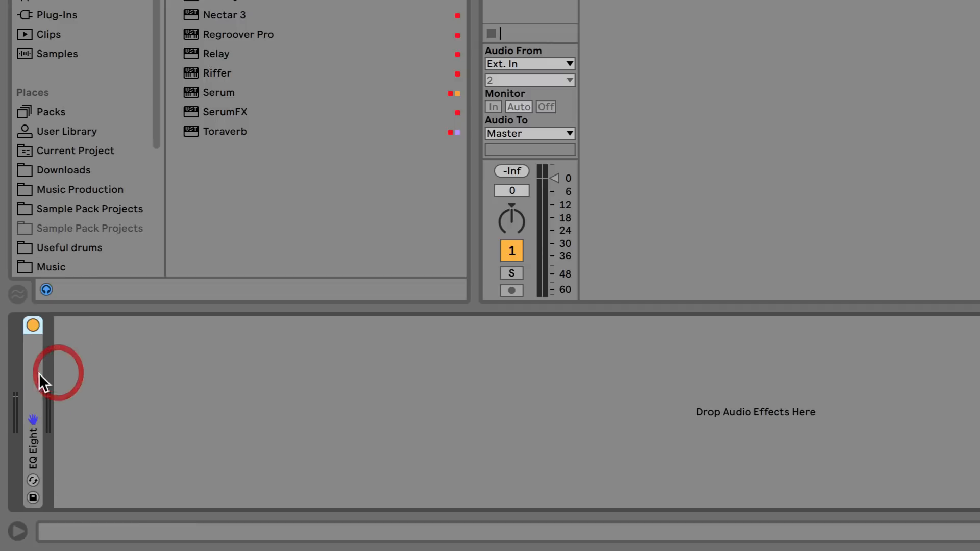
{"action": "key", "text": "Delete"}
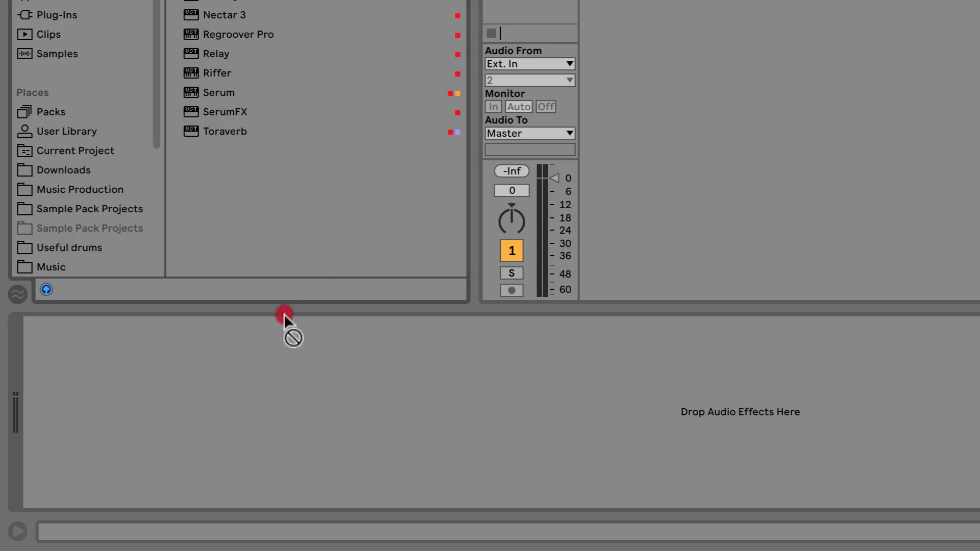
Add FabFilter Pro-Q 2 to the empty device chain and hide the browser, repositioning the plug-in window
{"action": "left_click_drag", "start_coordinate": [284, 315], "coordinate": [250, 354]}
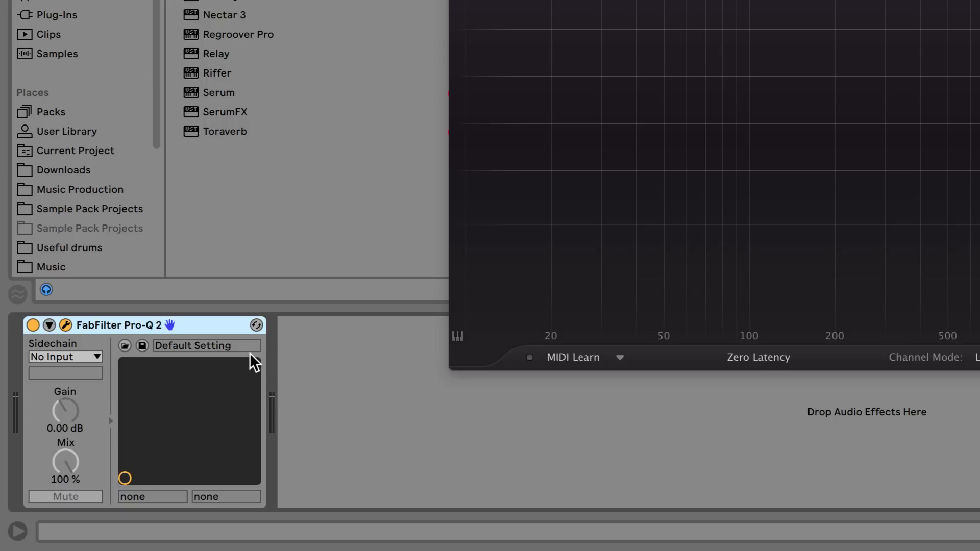
{"action": "key", "text": "alt+super+b"}
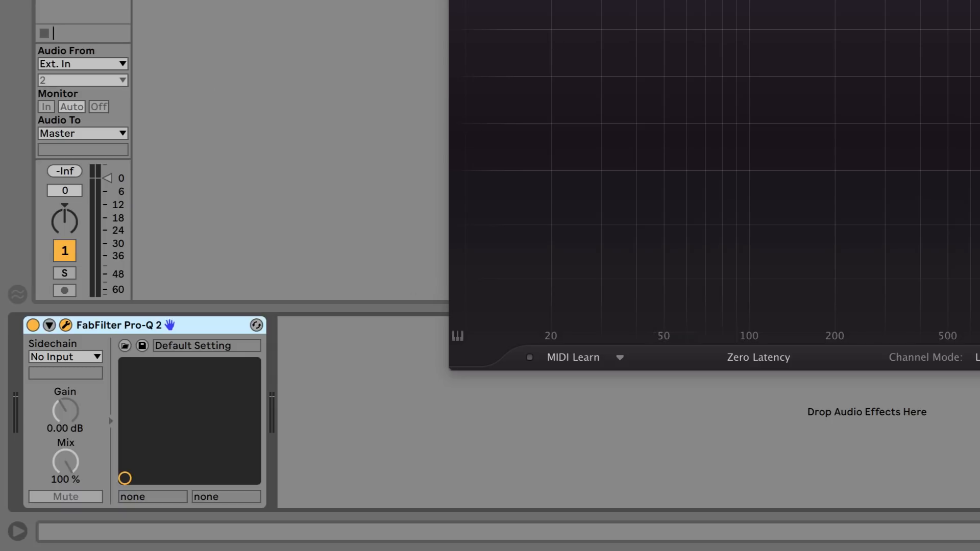
{"action": "left_click_drag", "start_coordinate": [675, 1], "coordinate": [525, 14]}
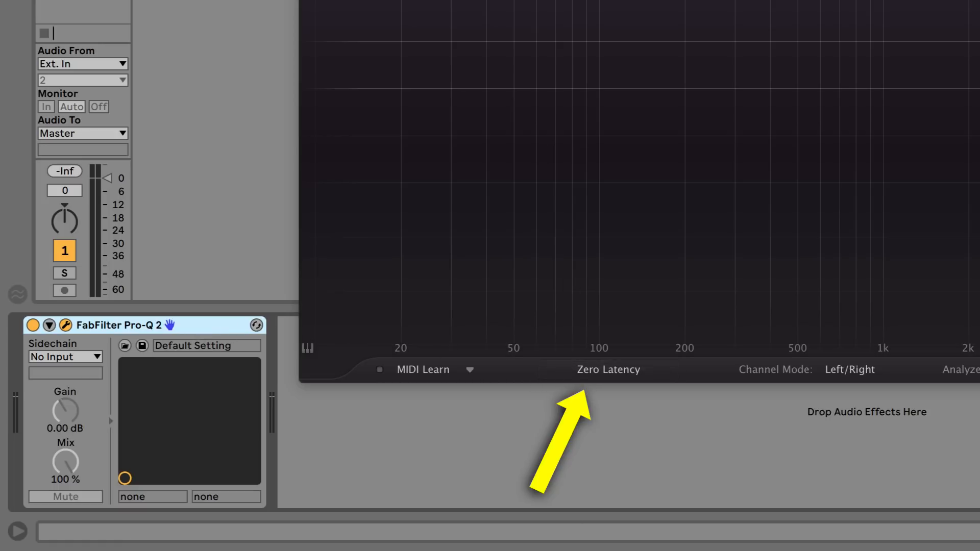
{"action": "left_click_drag", "start_coordinate": [454, 4], "coordinate": [441, 0]}
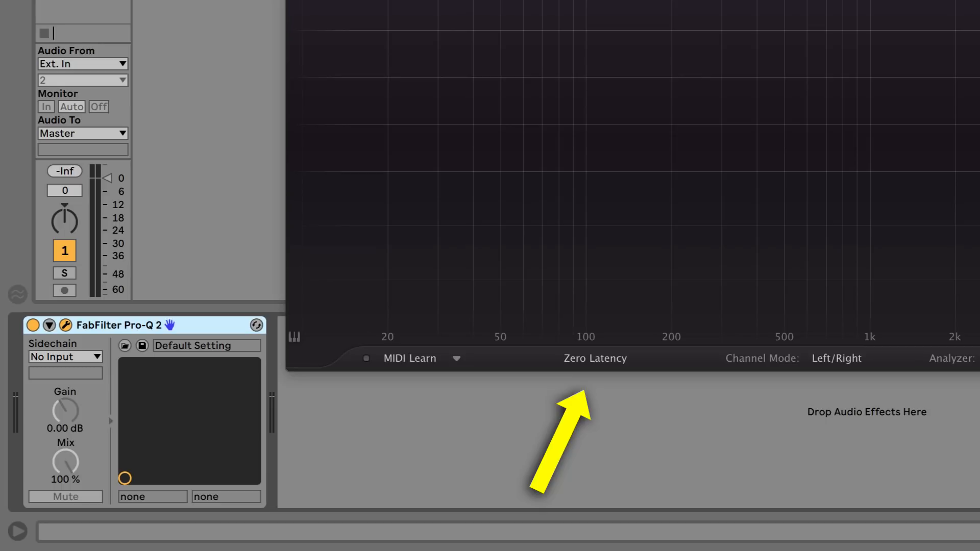
Switch Pro-Q 2 from Zero Latency to Linear Phase with Maximum resolution and check the device's latency
{"action": "left_click", "coordinate": [600, 361]}
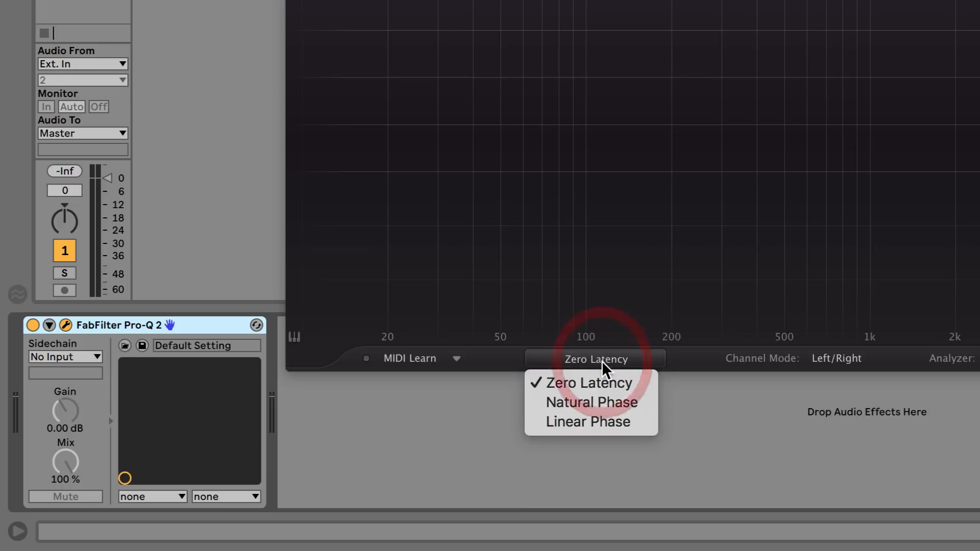
{"action": "left_click", "coordinate": [609, 417]}
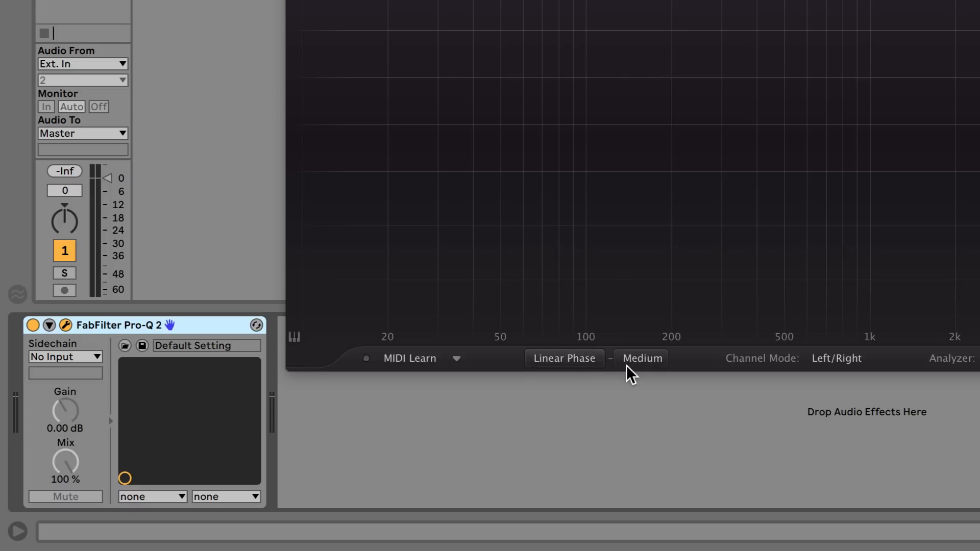
{"action": "left_click", "coordinate": [641, 359]}
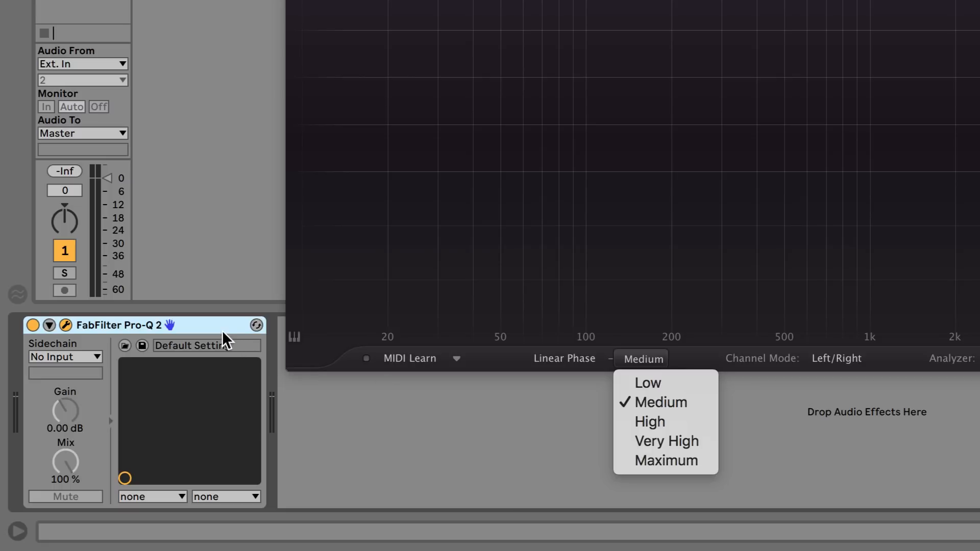
{"action": "left_click", "coordinate": [316, 410]}
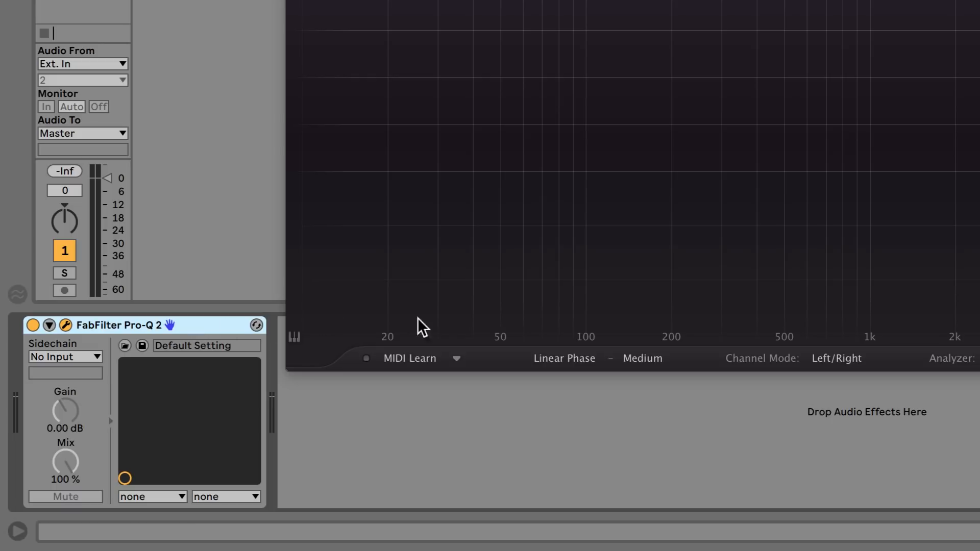
{"action": "left_click", "coordinate": [633, 360]}
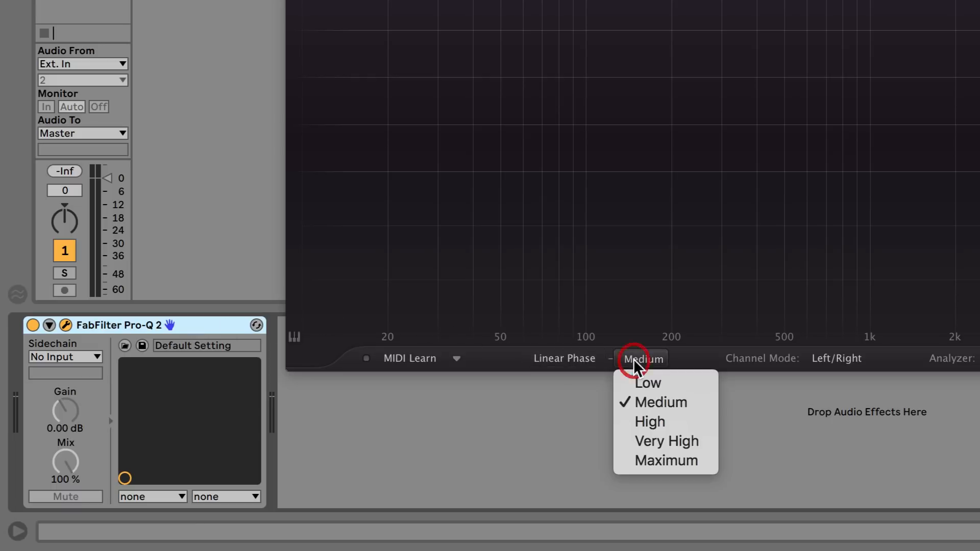
{"action": "left_click", "coordinate": [688, 458]}
{"action": "mouse_move", "coordinate": [223, 335]}
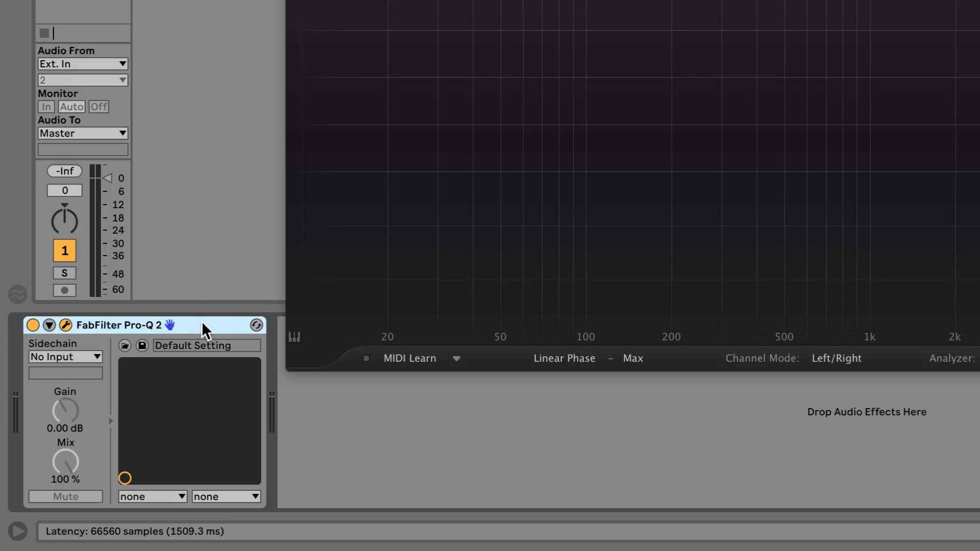
Set the Linear Phase resolution to Very High, check the device's latency and fold Pro-Q 2
{"action": "left_click", "coordinate": [630, 363]}
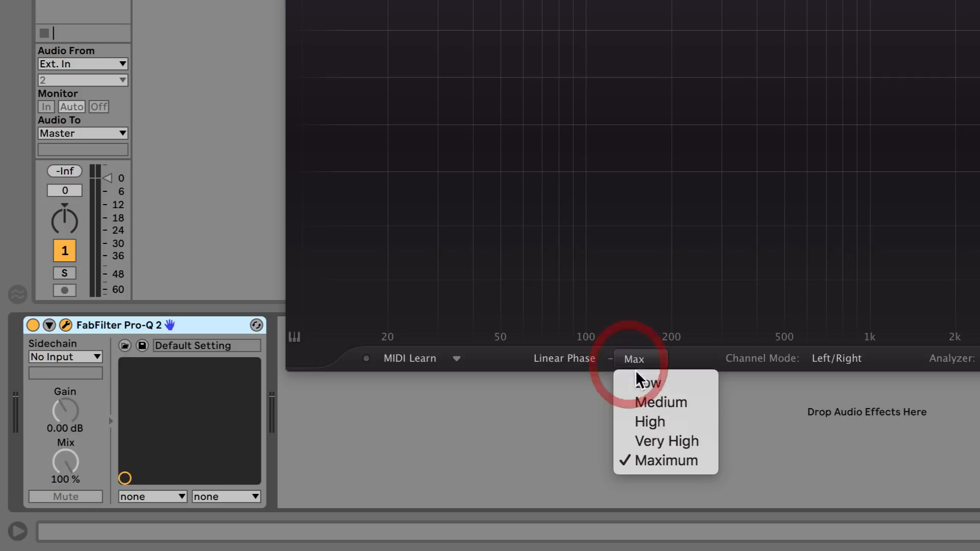
{"action": "left_click", "coordinate": [670, 440]}
{"action": "mouse_move", "coordinate": [218, 329]}
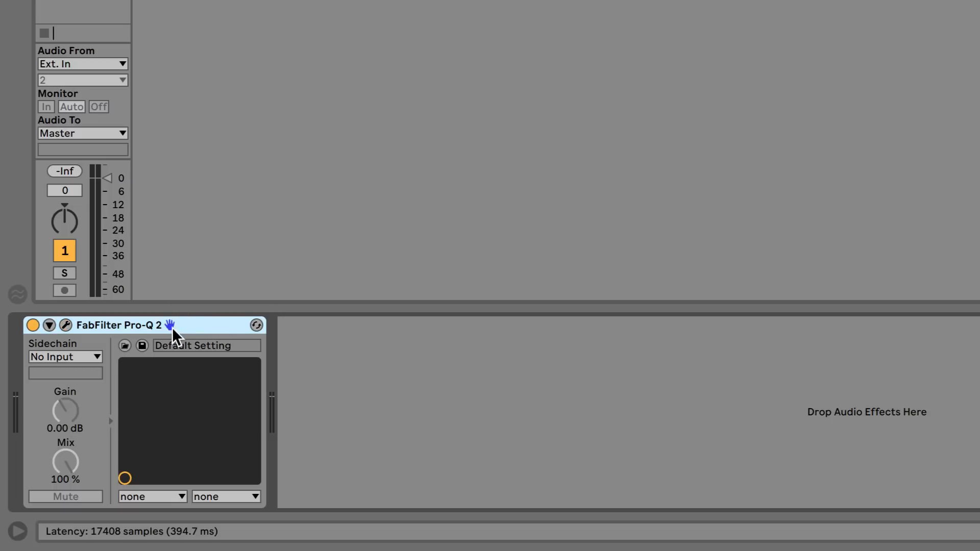
{"action": "double_click", "coordinate": [172, 326]}
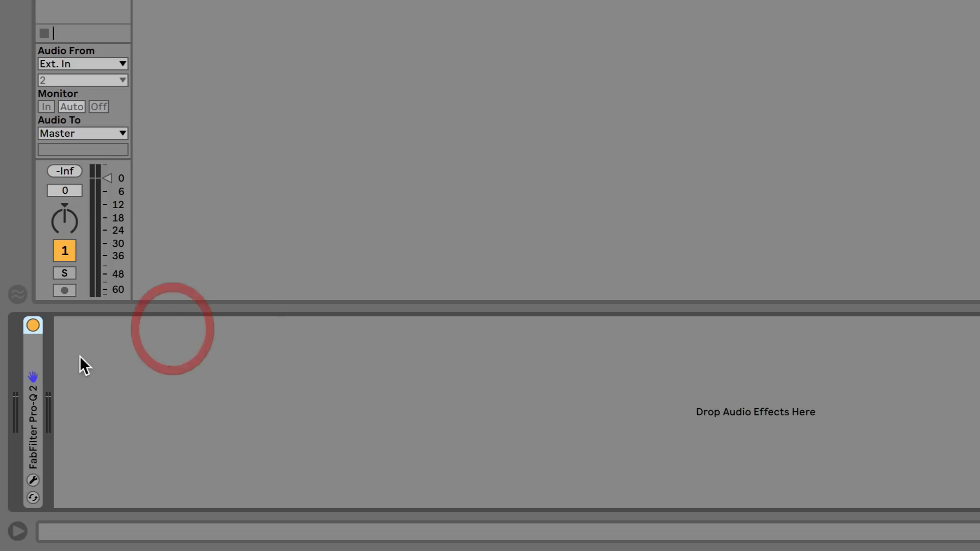
{"action": "left_click", "coordinate": [35, 372]}
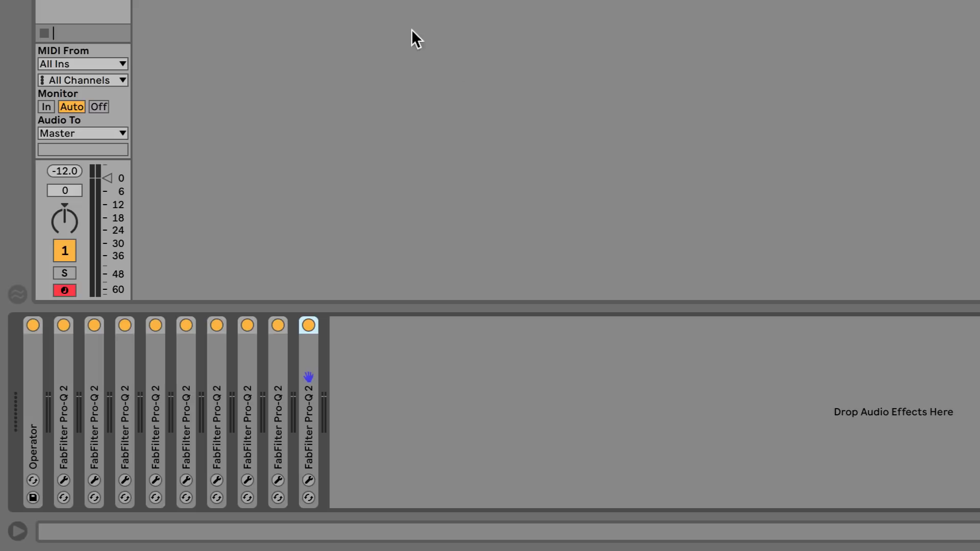
Show the browser, add the ShaperBox plug-in after the last Pro-Q 2 and load its Volume shaper
{"action": "left_click", "coordinate": [20, 50]}
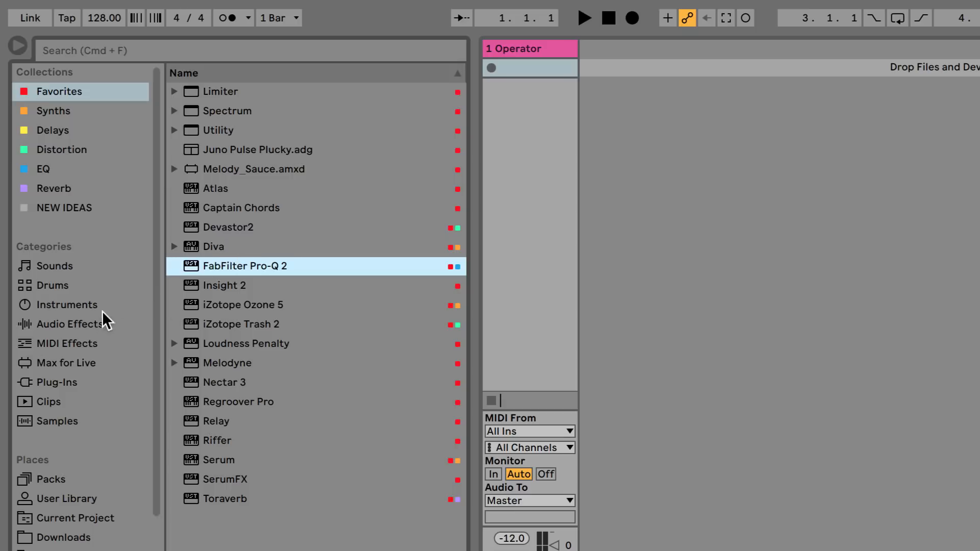
{"action": "left_click", "coordinate": [67, 378]}
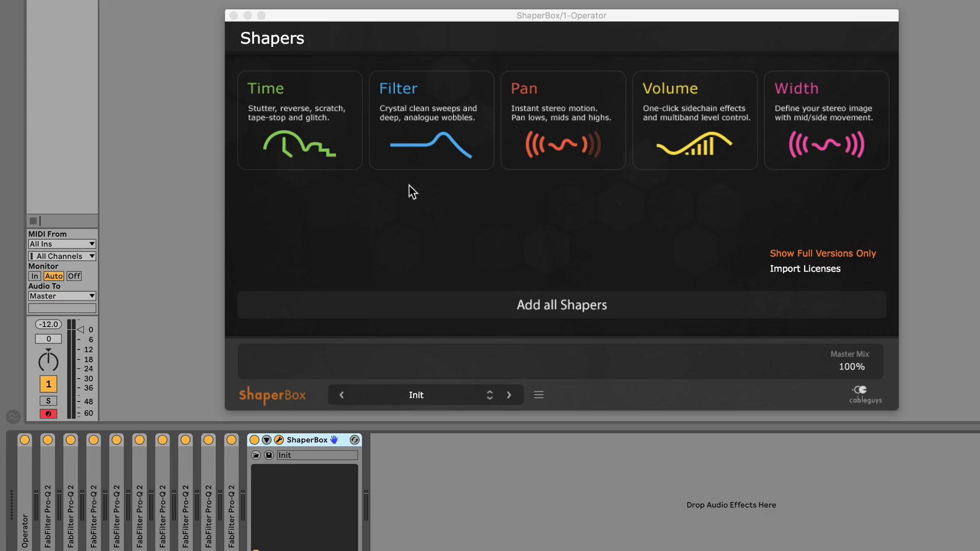
{"action": "left_click", "coordinate": [678, 147]}
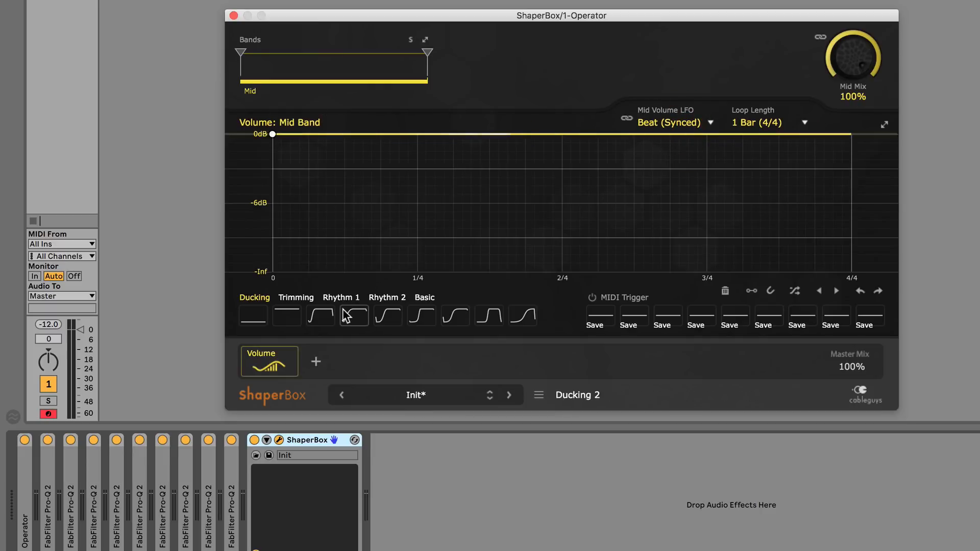
Set the Volume shaper's loop length to 1/4 and apply the fifth Ducking wave preset
{"action": "left_click", "coordinate": [361, 324]}
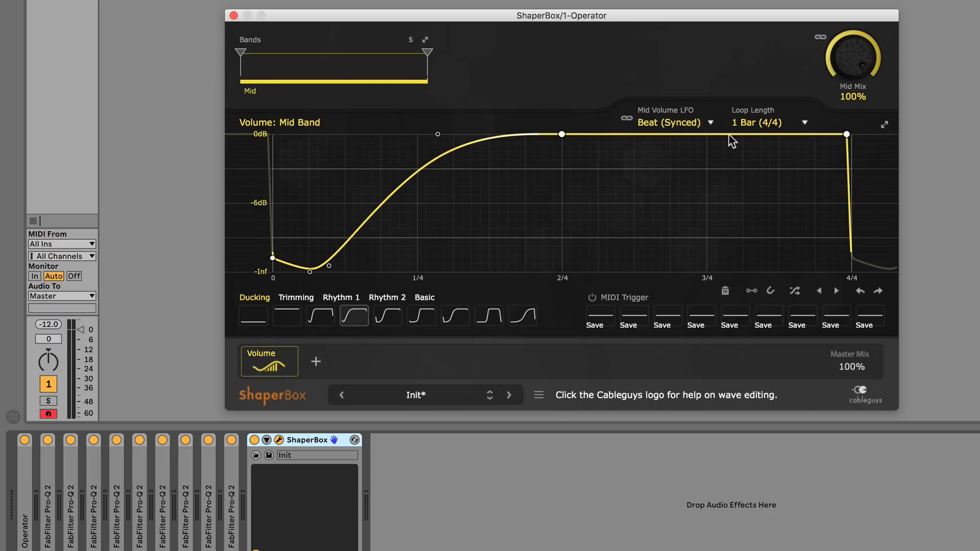
{"action": "left_click", "coordinate": [761, 122]}
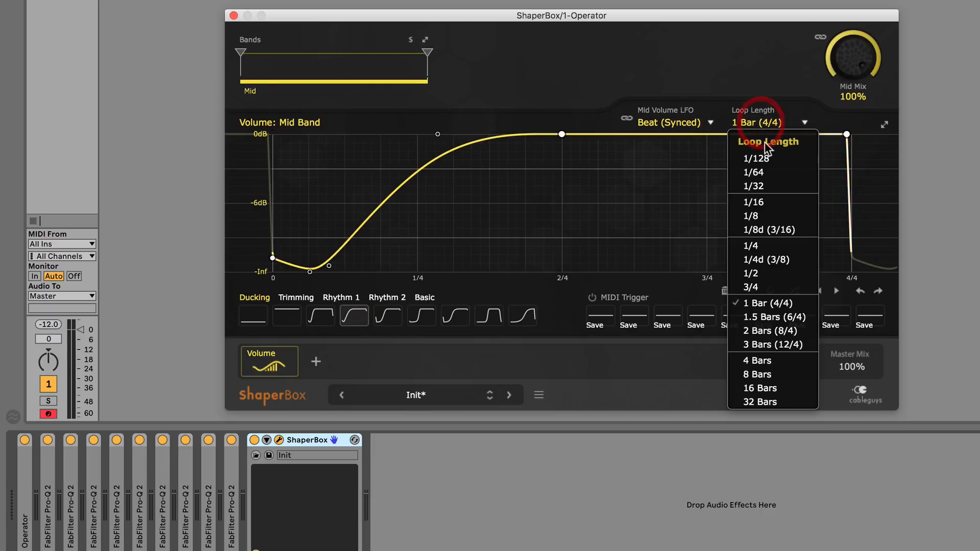
{"action": "left_click", "coordinate": [778, 245]}
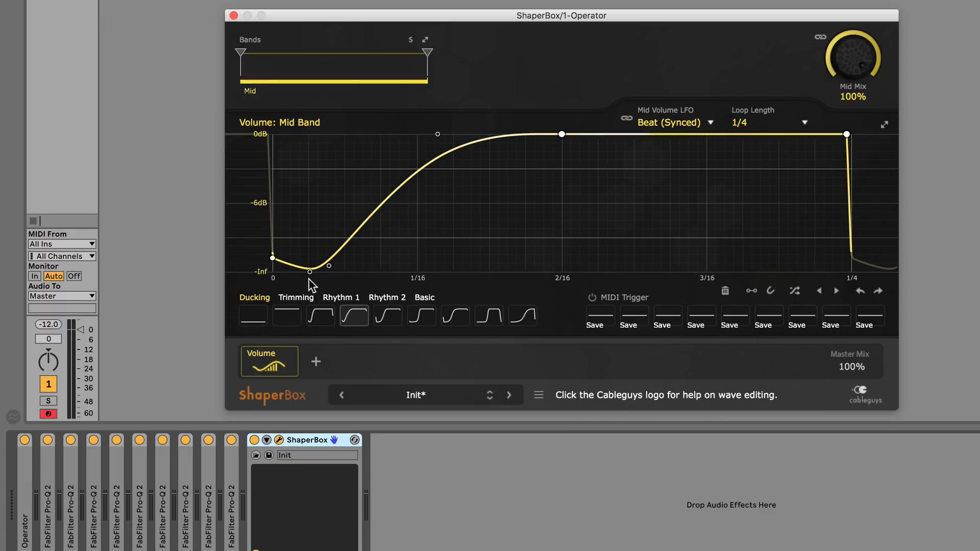
{"action": "left_click", "coordinate": [386, 320]}
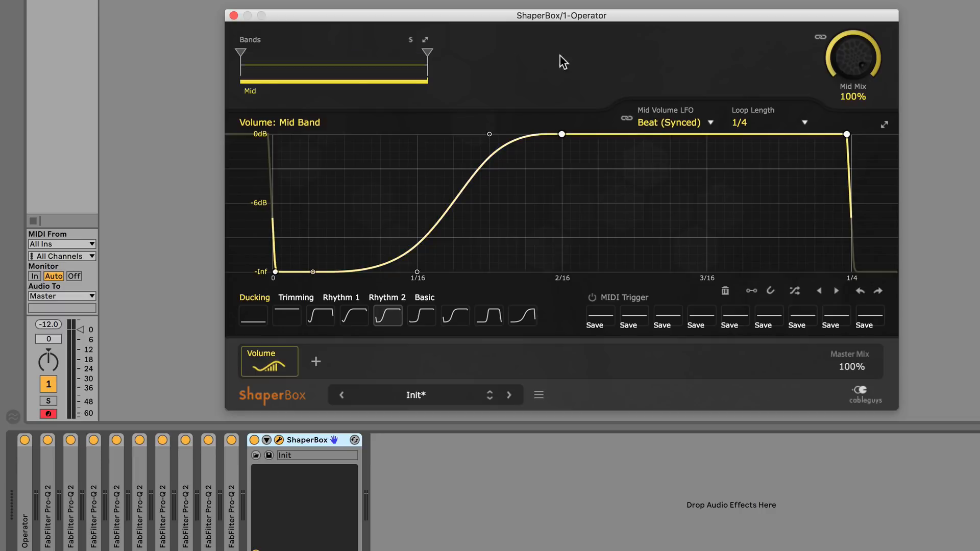
{"action": "left_click_drag", "start_coordinate": [528, 14], "coordinate": [472, 7]}
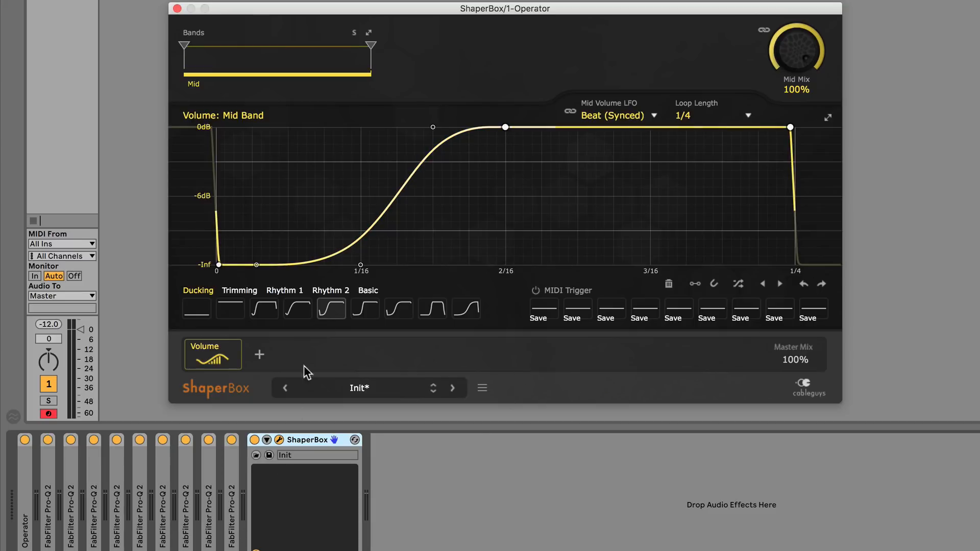
{"action": "left_click_drag", "start_coordinate": [372, 11], "coordinate": [383, 7]}
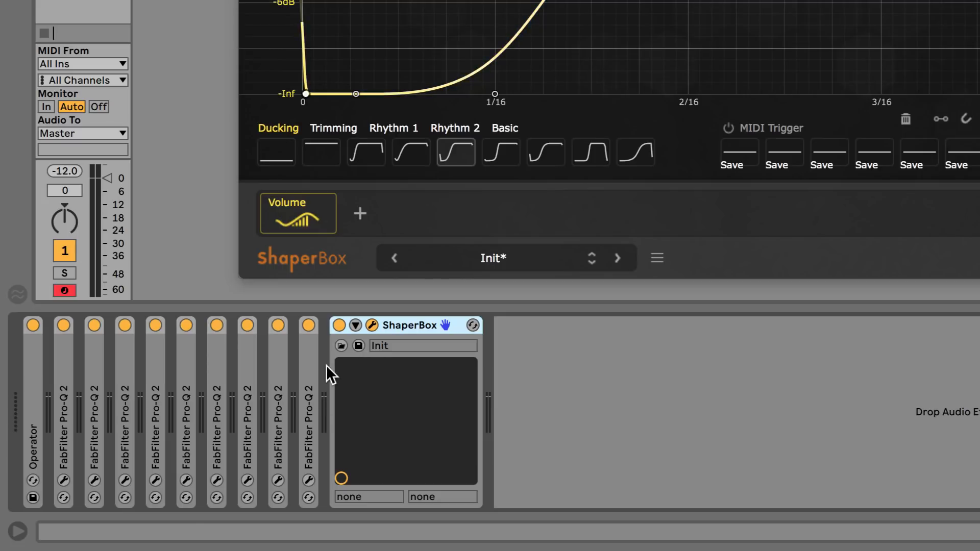
Delete the second-to-last FabFilter Pro-Q 2 from the chain before ShaperBox
{"action": "left_click", "coordinate": [305, 393]}
{"action": "left_click", "coordinate": [284, 391]}
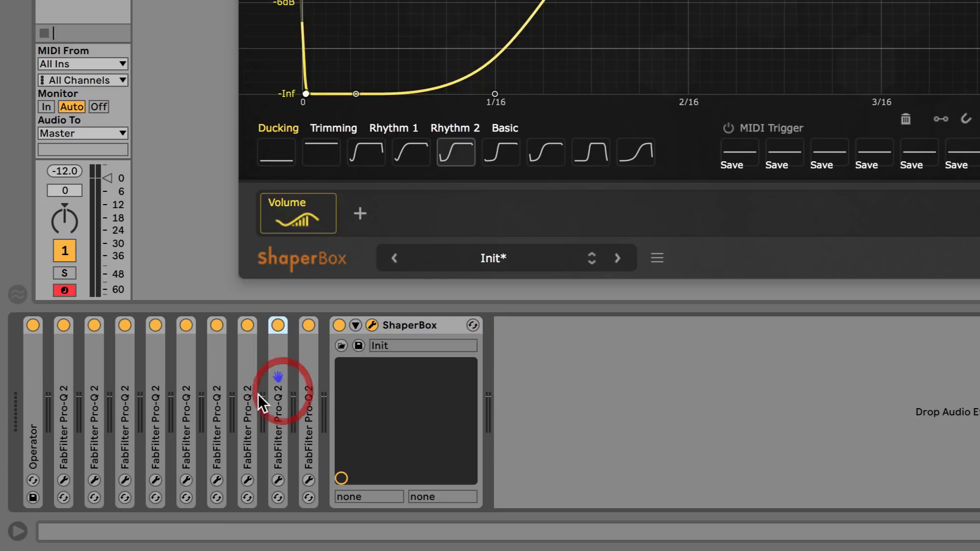
{"action": "key", "text": "Delete"}
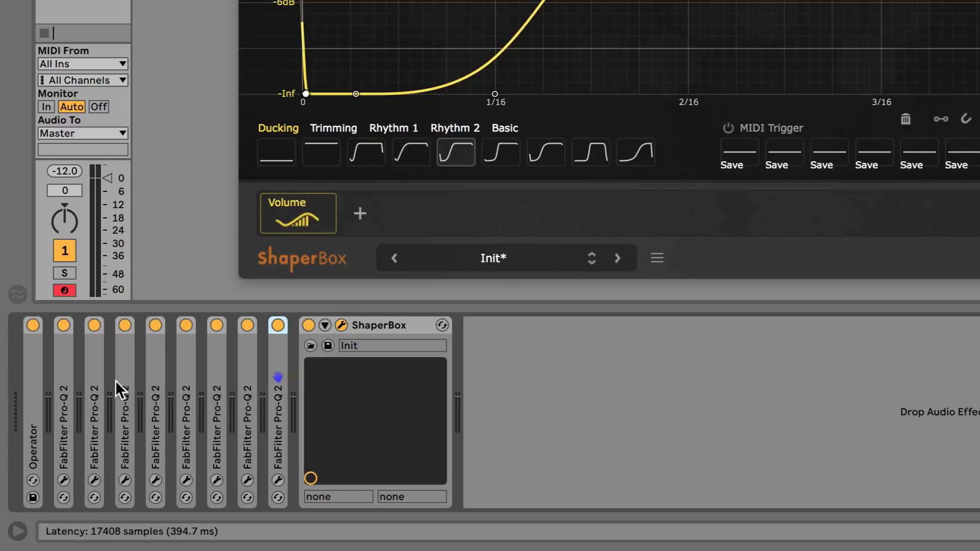
Delete all the FabFilter Pro-Q 2 devices between Operator and ShaperBox
{"action": "left_click", "coordinate": [62, 387]}
{"action": "key", "text": "Delete"}
{"action": "key", "text": "Delete"}
{"action": "key", "text": "Delete"}
{"action": "key", "text": "Delete"}
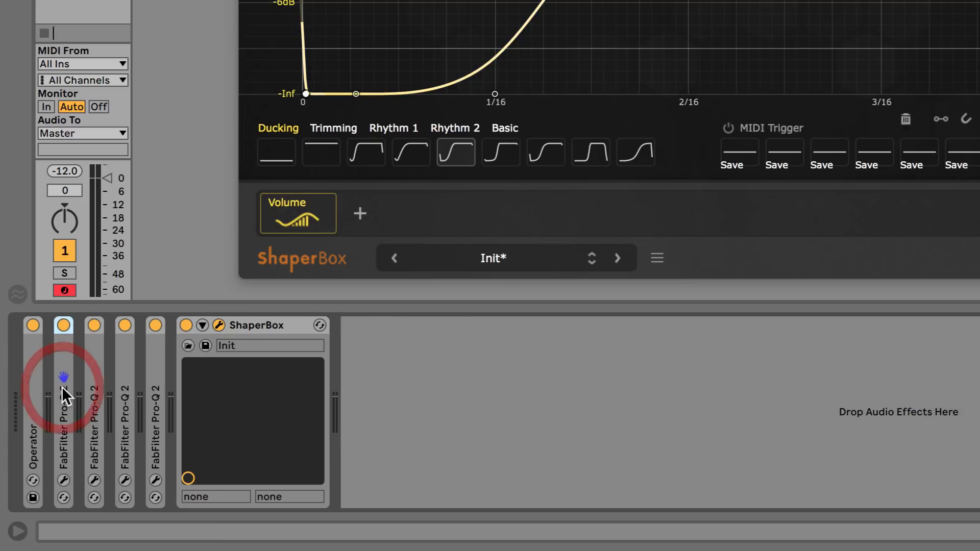
{"action": "key", "text": "Delete"}
{"action": "key", "text": "Delete"}
{"action": "key", "text": "Delete"}
{"action": "key", "text": "Delete"}
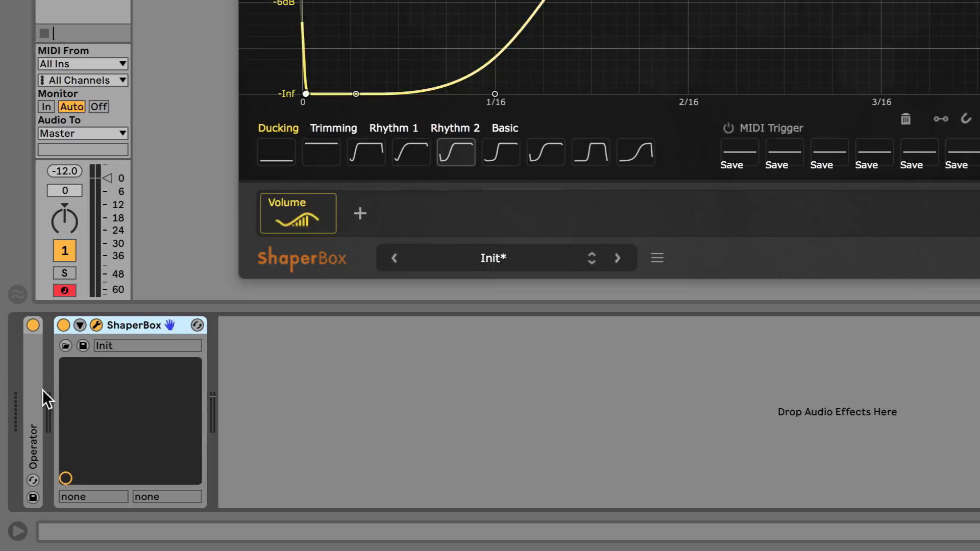
Check ShaperBox's device latency and close its plug-in window
{"action": "left_click", "coordinate": [34, 393]}
{"action": "left_click", "coordinate": [131, 325]}
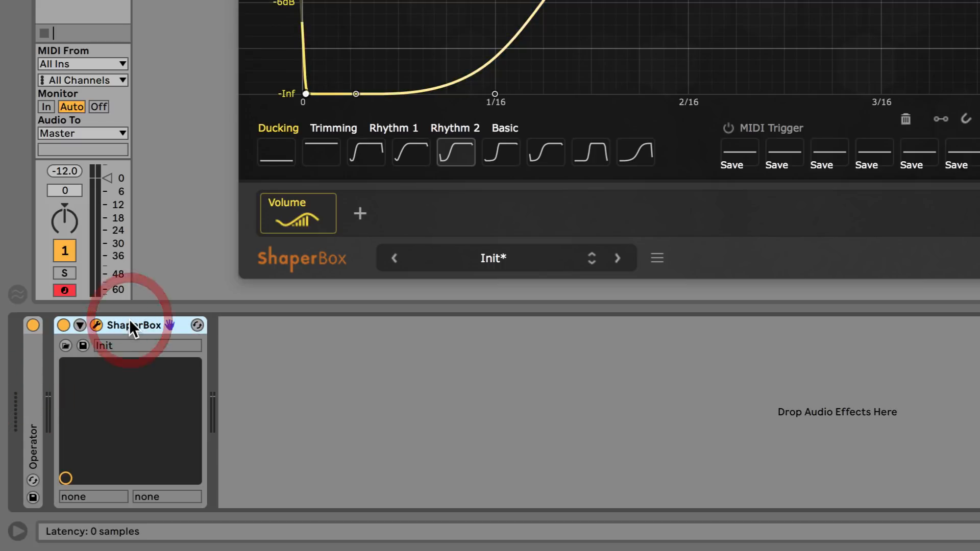
{"action": "key", "text": "Delete"}
{"action": "key", "text": "super+z"}
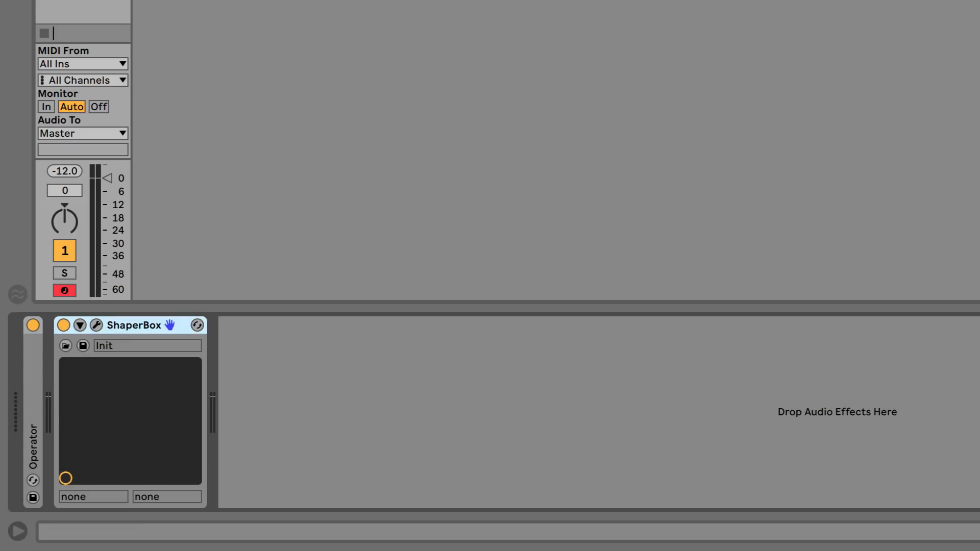
Add EQ Eight before ShaperBox and duplicate it until seven instances sit between Operator and ShaperBox
{"action": "key", "text": "super+alt+b"}
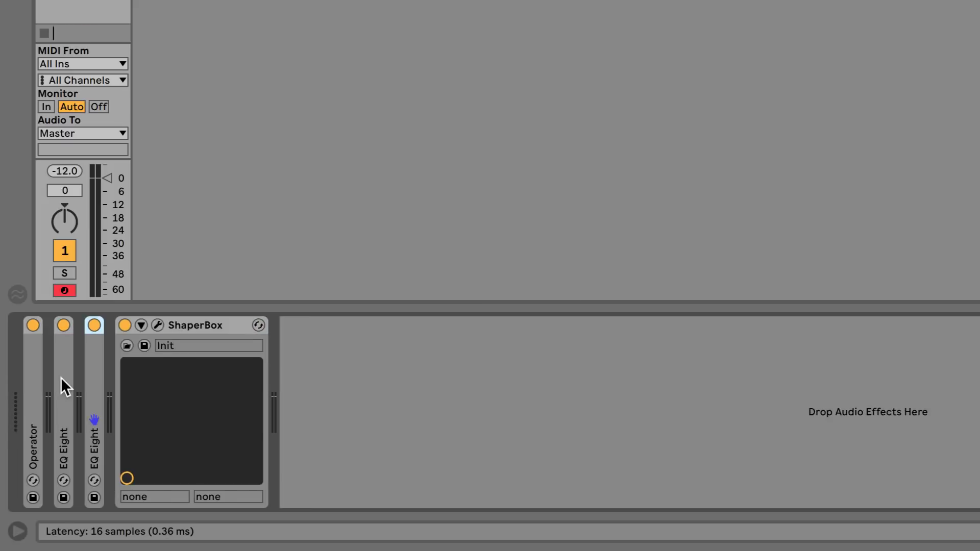
{"action": "key", "text": "super+d"}
{"action": "key", "text": "super+d"}
{"action": "key", "text": "super+d"}
{"action": "key", "text": "super+d"}
{"action": "key", "text": "super+d"}
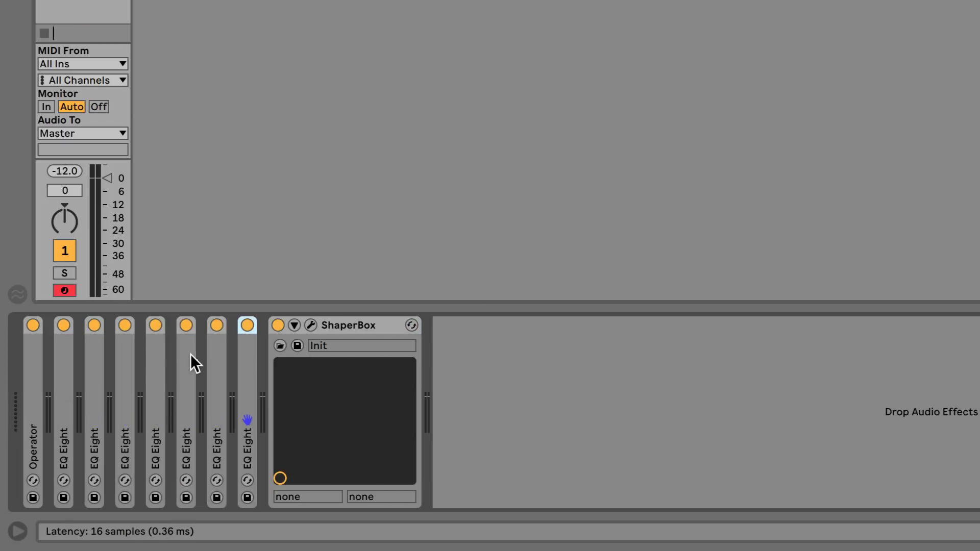
Check ShaperBox's device latency and delete ShaperBox from the end of the chain
{"action": "left_click", "coordinate": [342, 324]}
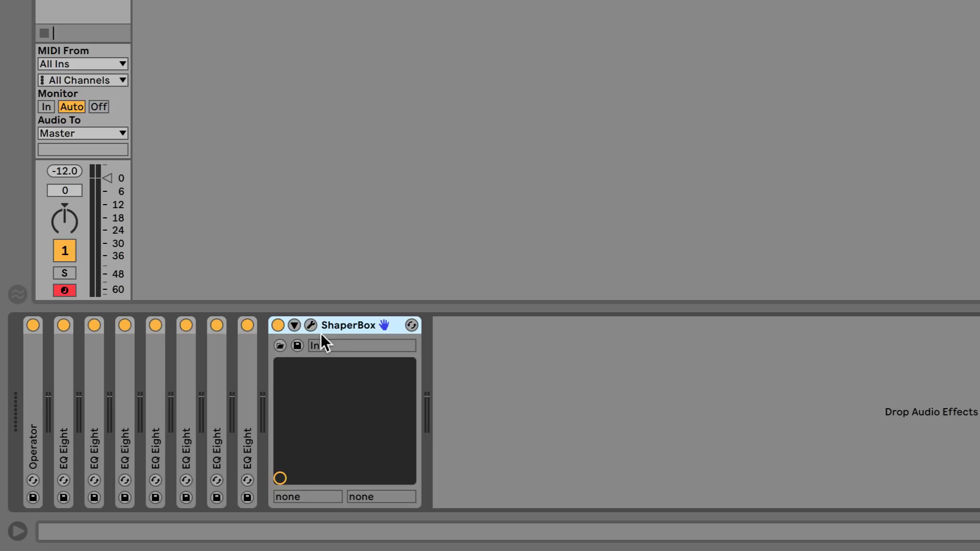
{"action": "left_click", "coordinate": [336, 326]}
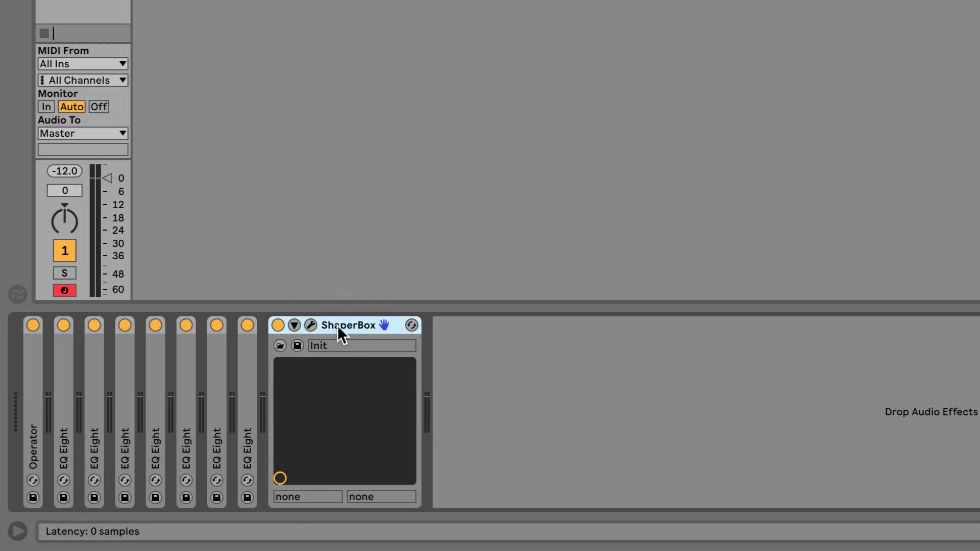
{"action": "key", "text": "Delete"}
Unfold the last EQ Eight and look at its Oversampling option
{"action": "double_click", "coordinate": [249, 370]}
{"action": "right_click", "coordinate": [401, 322]}
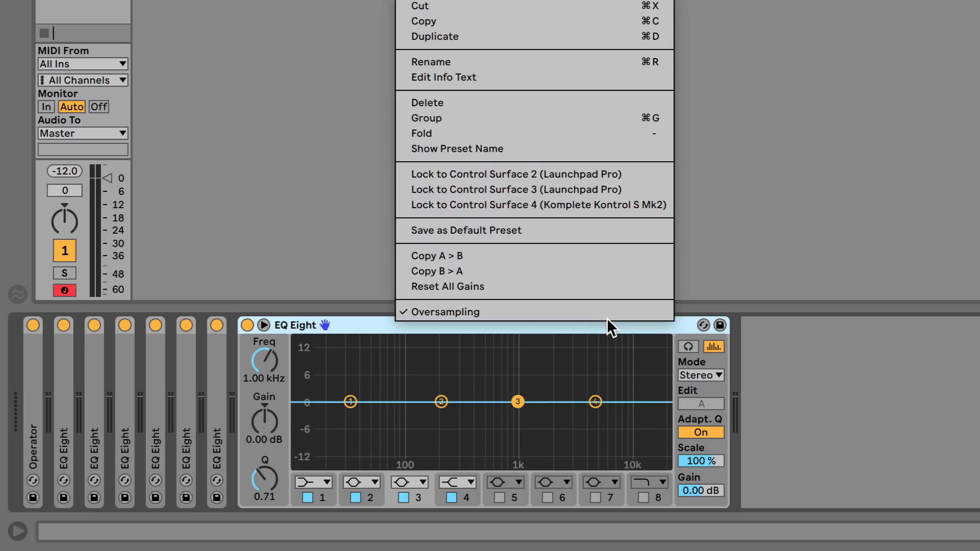
{"action": "left_click", "coordinate": [379, 324]}
Change band 1 of the unfolded EQ Eight to the x4 low cut and move it to about 5.27 kHz with a Q of about 6.43
{"action": "left_click", "coordinate": [323, 480]}
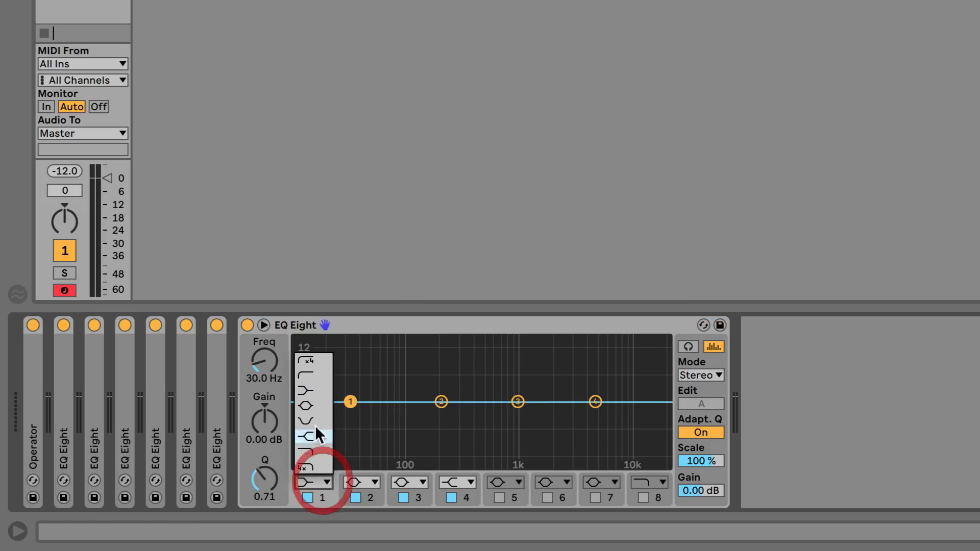
{"action": "left_click", "coordinate": [310, 367]}
{"action": "left_click", "coordinate": [301, 480]}
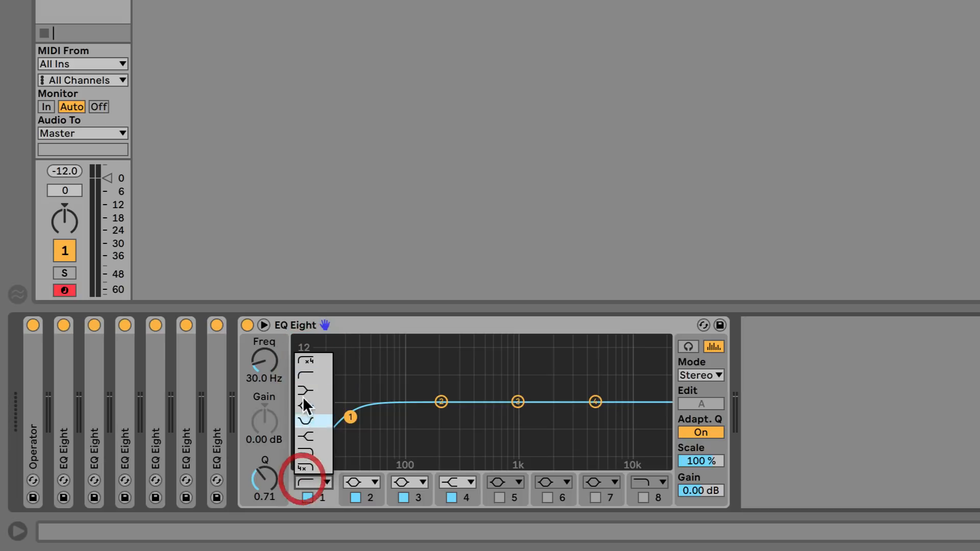
{"action": "left_click", "coordinate": [301, 363]}
{"action": "left_click_drag", "start_coordinate": [264, 361], "coordinate": [264, 289]}
{"action": "left_click_drag", "start_coordinate": [628, 418], "coordinate": [597, 365]}
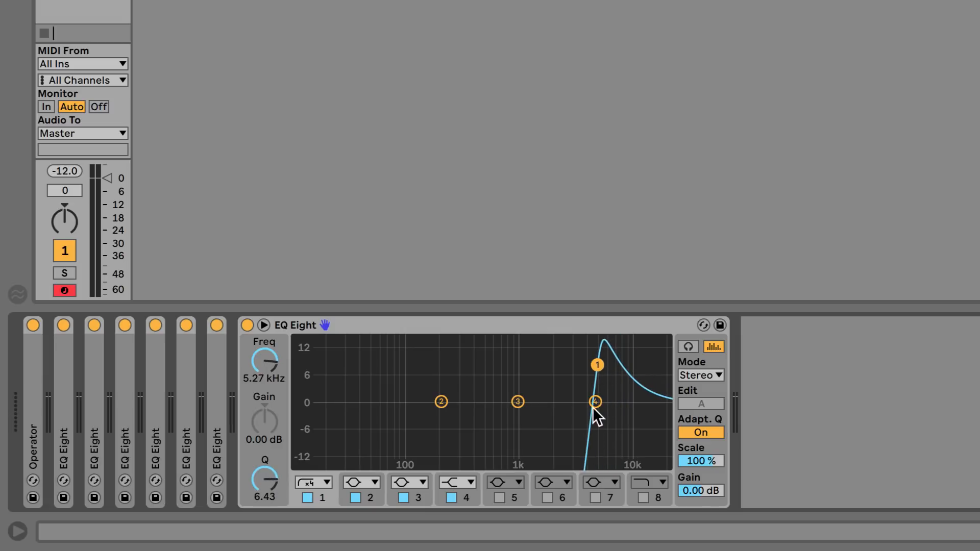
Move band 4 to about 9.79 kHz at -2.85 dB, set its Q to 18.0 and shift it slightly higher and lower in gain
{"action": "left_click_drag", "start_coordinate": [595, 402], "coordinate": [627, 414]}
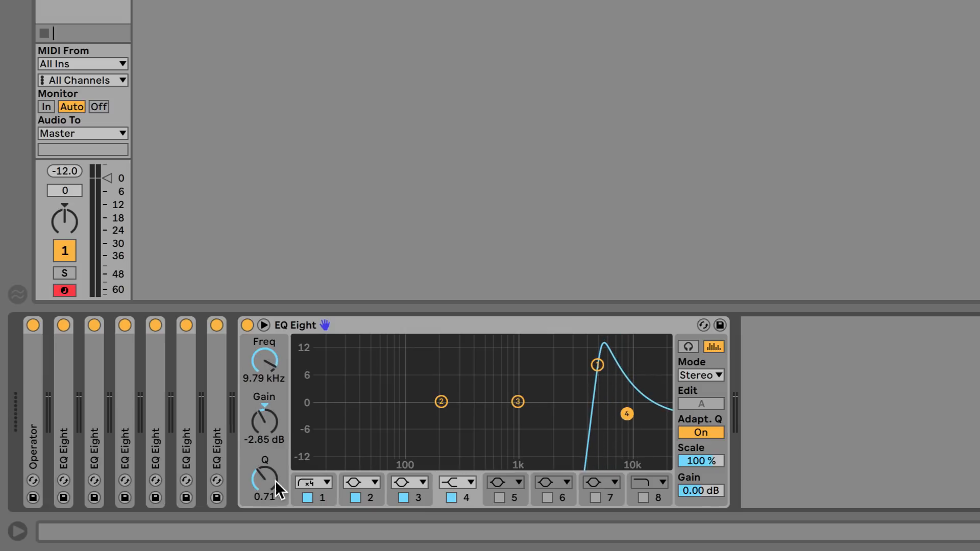
{"action": "left_click_drag", "start_coordinate": [275, 481], "coordinate": [274, 424]}
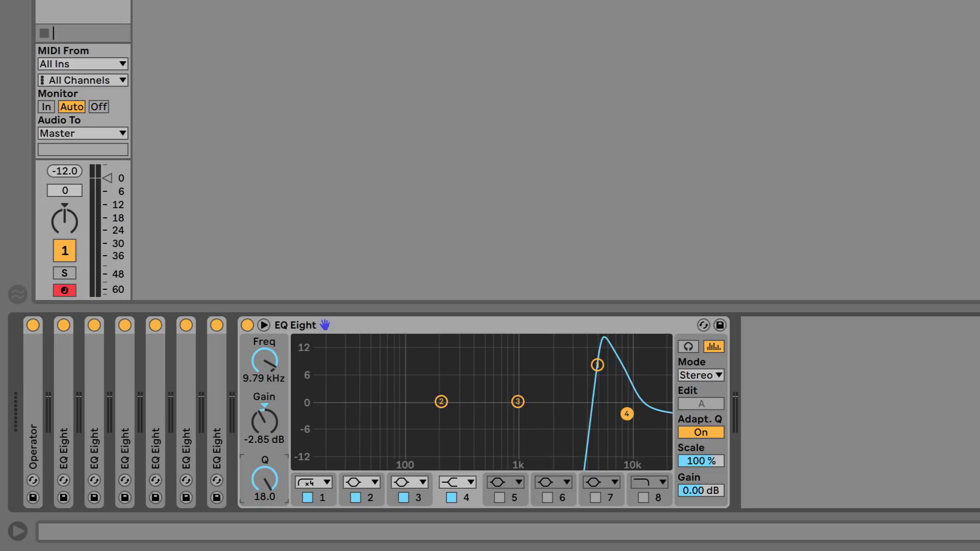
{"action": "mouse_move", "coordinate": [627, 414]}
{"action": "left_mouse_down"}
{"action": "mouse_move", "coordinate": [652, 396]}
{"action": "mouse_move", "coordinate": [643, 437]}
{"action": "mouse_move", "coordinate": [639, 371]}
{"action": "mouse_move", "coordinate": [598, 364]}
{"action": "mouse_move", "coordinate": [609, 358]}
{"action": "mouse_move", "coordinate": [638, 373]}
{"action": "mouse_move", "coordinate": [630, 457]}
{"action": "mouse_move", "coordinate": [643, 422]}
{"action": "left_mouse_up"}
Move band 1's low cut to about 12.9 kHz with a Q of about 4.01 and look at EQ Eight's Oversampling option
{"action": "left_click_drag", "start_coordinate": [610, 363], "coordinate": [627, 381]}
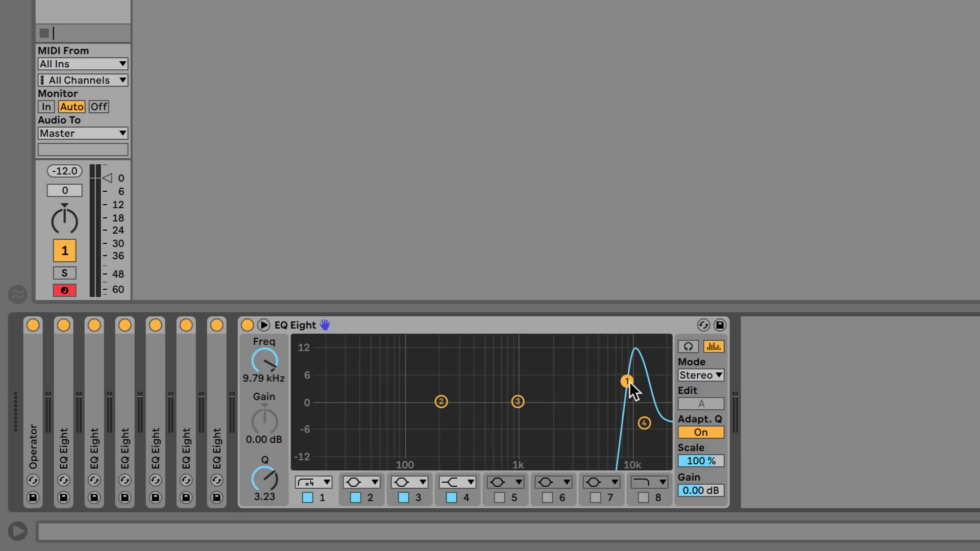
{"action": "mouse_move", "coordinate": [630, 382]}
{"action": "left_mouse_down"}
{"action": "mouse_move", "coordinate": [610, 378]}
{"action": "mouse_move", "coordinate": [639, 375]}
{"action": "left_mouse_up"}
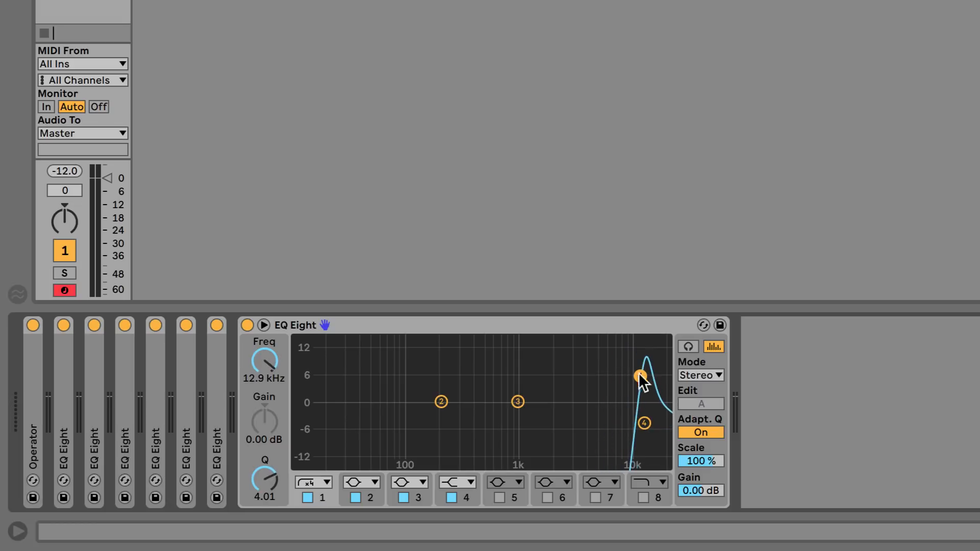
{"action": "right_click", "coordinate": [639, 323]}
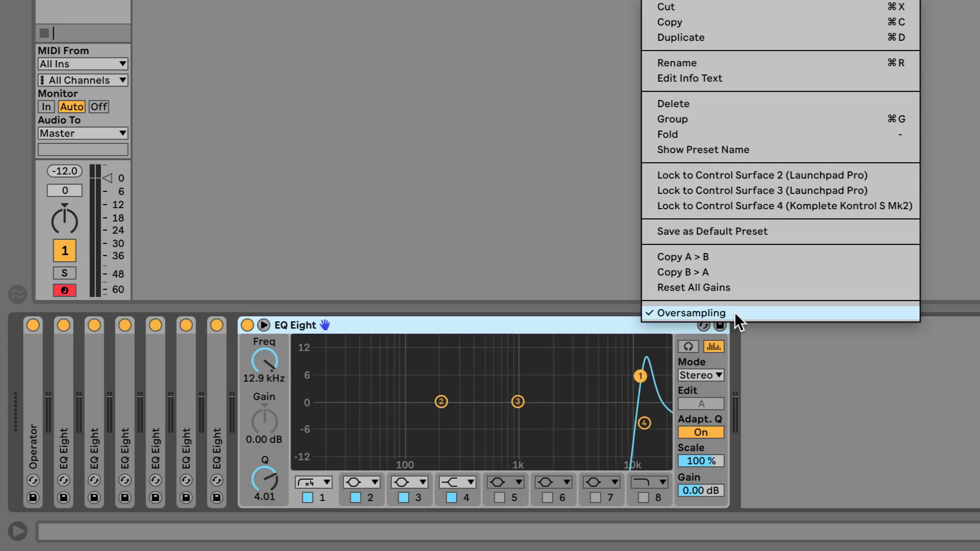
{"action": "left_click", "coordinate": [641, 376]}
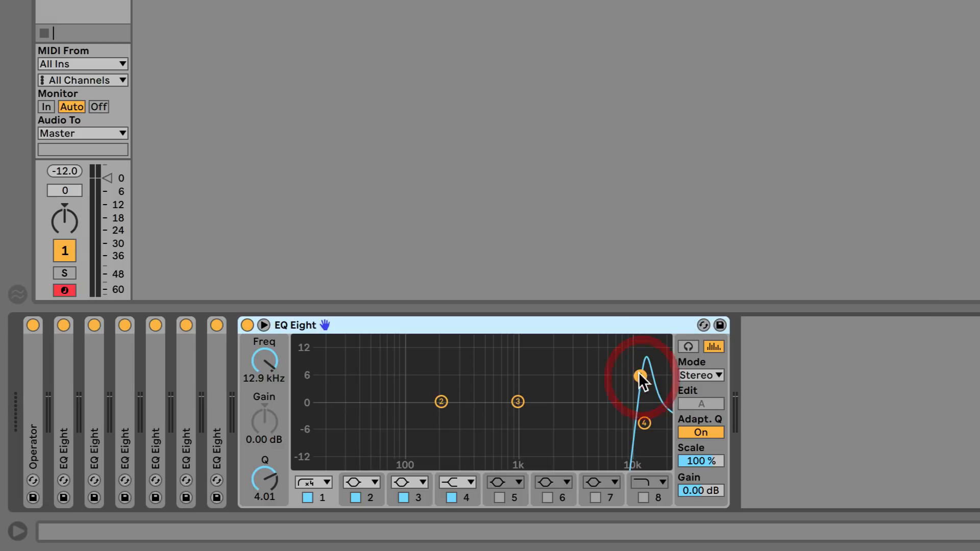
Reposition bands 1 and 4 and move band 3 to about 10.9 kHz at -13.3 dB with a Q of 18.0
{"action": "left_click_drag", "start_coordinate": [640, 376], "coordinate": [615, 390]}
{"action": "left_click_drag", "start_coordinate": [641, 422], "coordinate": [619, 394]}
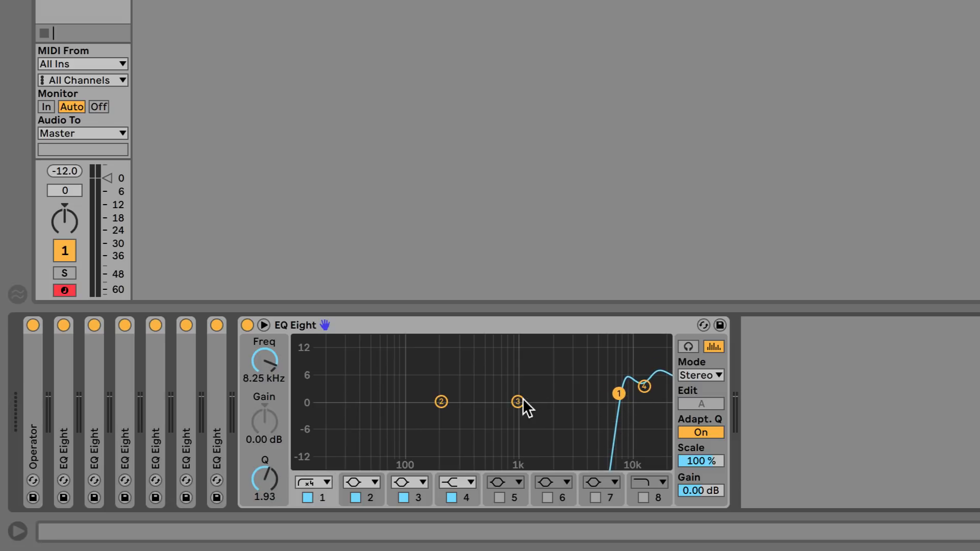
{"action": "left_click_drag", "start_coordinate": [521, 403], "coordinate": [632, 457]}
{"action": "left_click_drag", "start_coordinate": [620, 396], "coordinate": [618, 341]}
{"action": "left_click", "coordinate": [631, 456]}
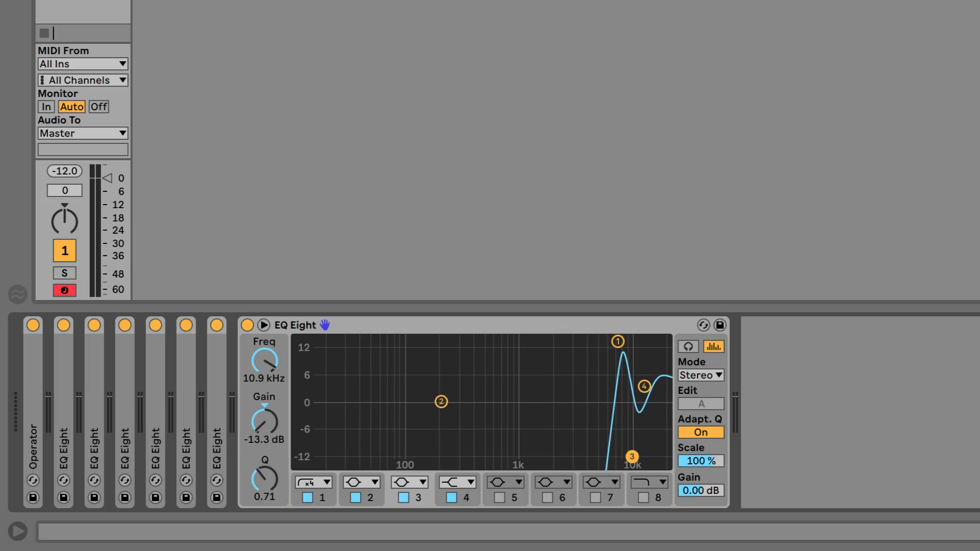
{"action": "left_click_drag", "start_coordinate": [265, 481], "coordinate": [264, 436]}
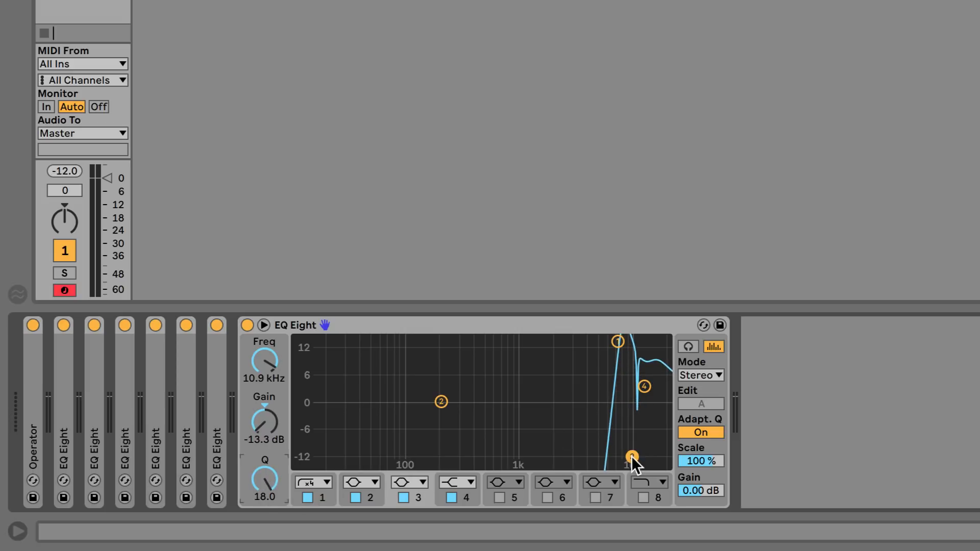
Move band 3 further up in frequency and band 4 to about 10.4 kHz at -1.12 dB
{"action": "mouse_move", "coordinate": [632, 457]}
{"action": "left_mouse_down"}
{"action": "mouse_move", "coordinate": [619, 465]}
{"action": "mouse_move", "coordinate": [651, 456]}
{"action": "left_mouse_up"}
{"action": "left_click_drag", "start_coordinate": [645, 387], "coordinate": [630, 407]}
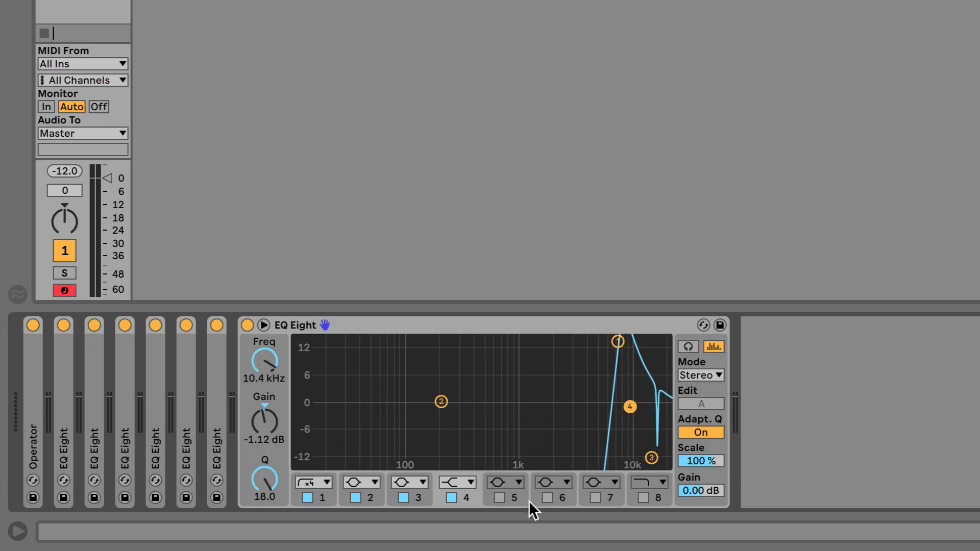
Change band 4 to a notch filter above 10 kHz and move band 1 to about 8.99 kHz with a Q of about 11.2
{"action": "left_click", "coordinate": [462, 483]}
{"action": "left_click", "coordinate": [458, 421]}
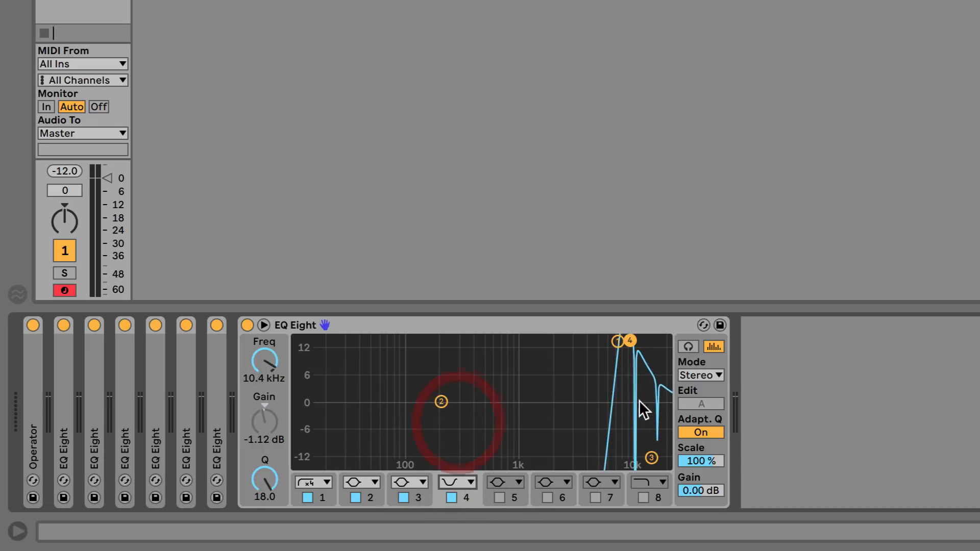
{"action": "left_click_drag", "start_coordinate": [630, 340], "coordinate": [641, 383]}
{"action": "left_click_drag", "start_coordinate": [619, 342], "coordinate": [623, 352]}
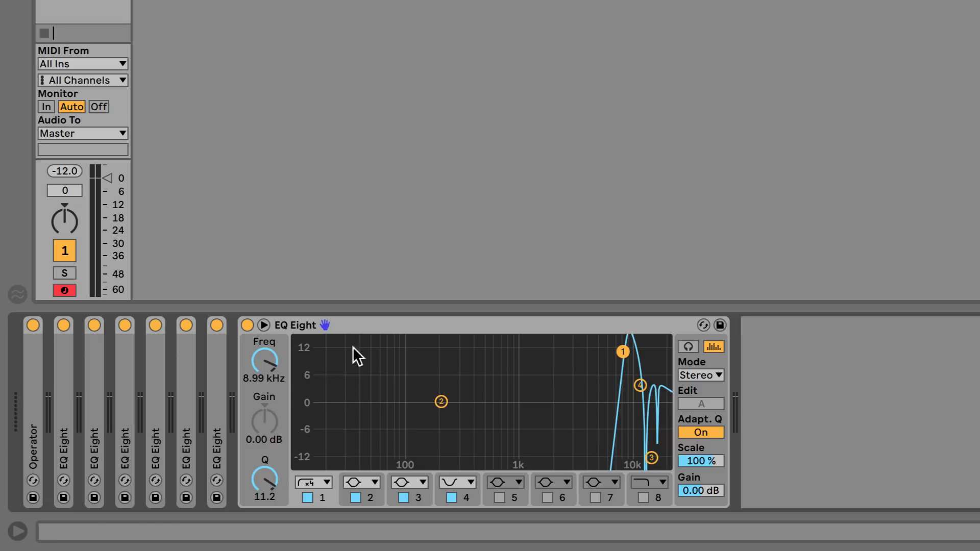
Move the band 4 notch to about 10.2 kHz with Q 1.85 and band 1 to about 8.08 kHz with Q 11.7
{"action": "right_click", "coordinate": [376, 328]}
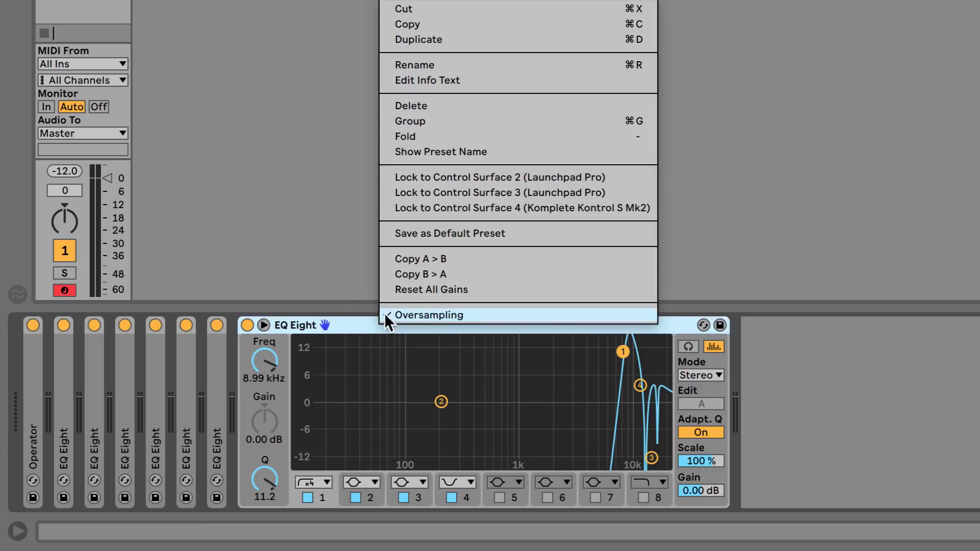
{"action": "left_click", "coordinate": [363, 325]}
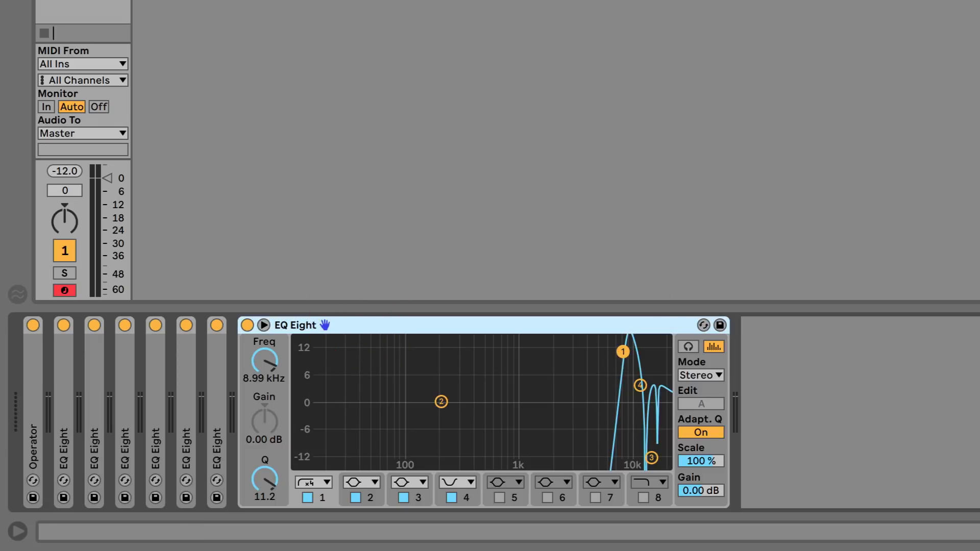
{"action": "mouse_move", "coordinate": [623, 351]}
{"action": "left_mouse_down"}
{"action": "mouse_move", "coordinate": [611, 361]}
{"action": "mouse_move", "coordinate": [621, 354]}
{"action": "mouse_move", "coordinate": [629, 395]}
{"action": "left_mouse_up"}
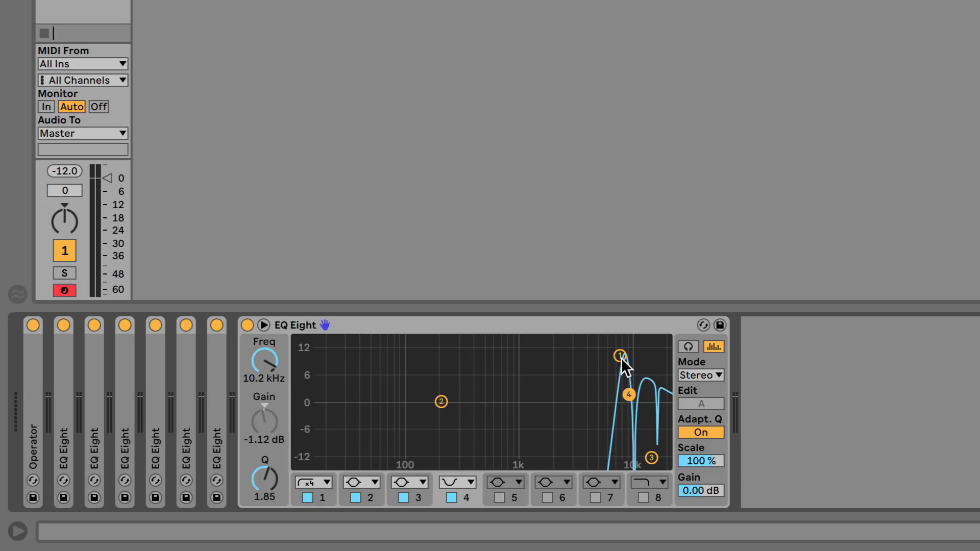
{"action": "left_click_drag", "start_coordinate": [621, 356], "coordinate": [618, 350]}
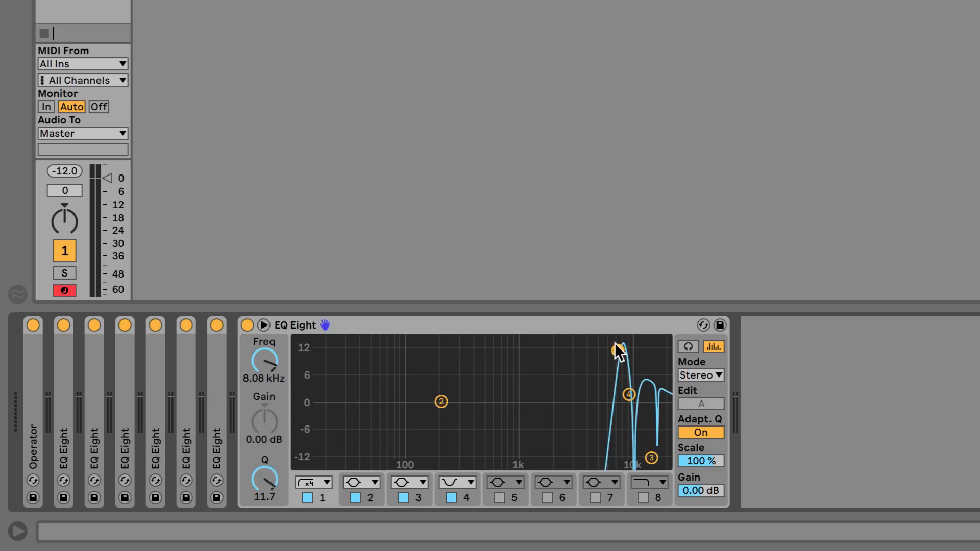
Turn off Oversampling on the unfolded EQ Eight
{"action": "right_click", "coordinate": [607, 328]}
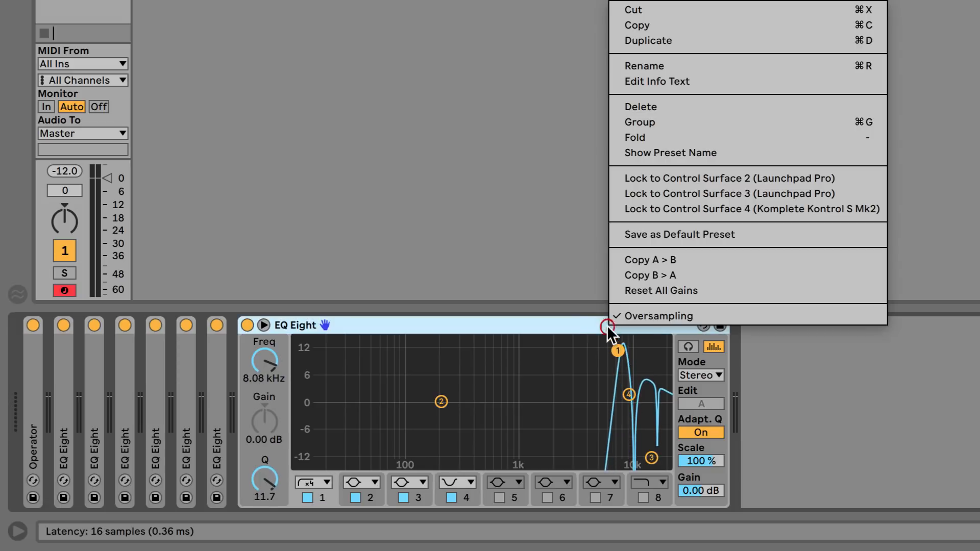
{"action": "left_click", "coordinate": [714, 318]}
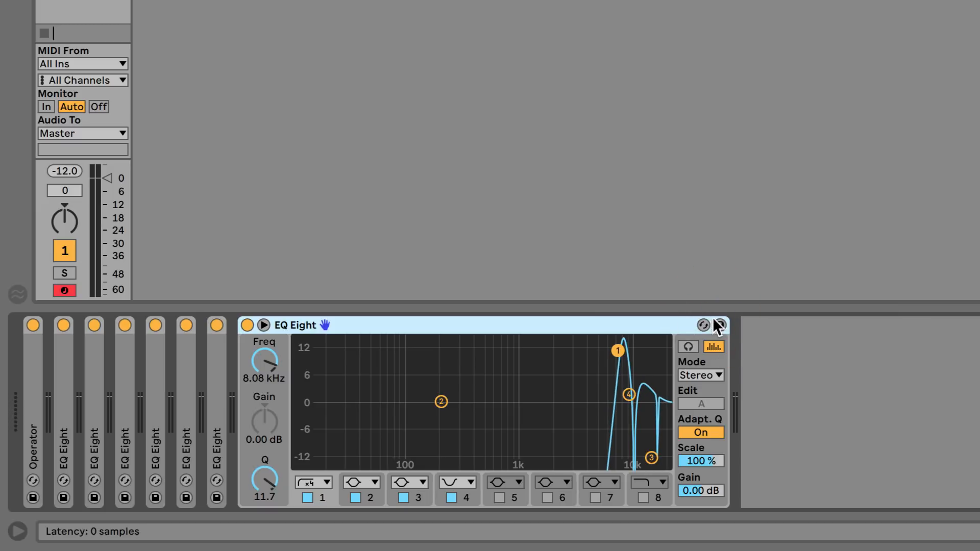
Toggle Oversampling on the unfolded EQ Eight and check the option's state, leaving it off
{"action": "right_click", "coordinate": [573, 327]}
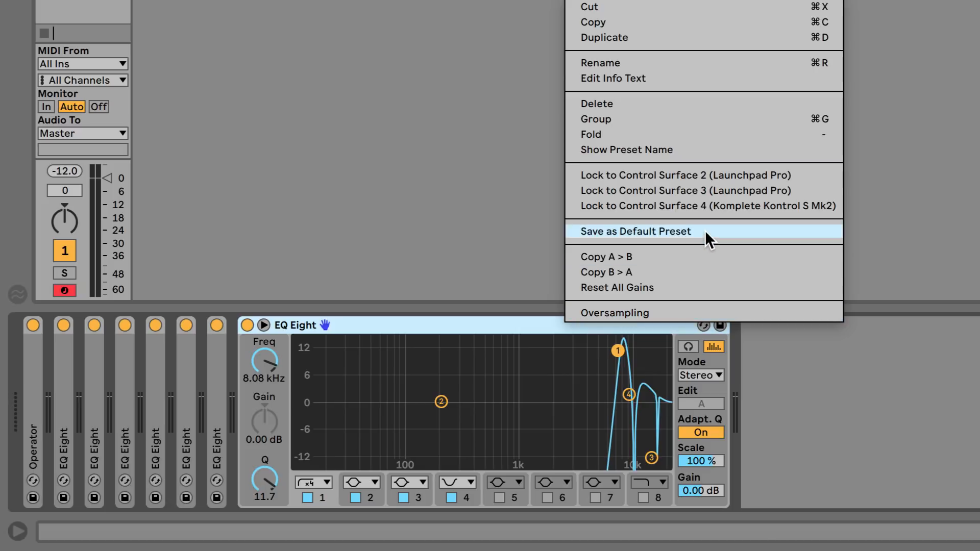
{"action": "left_click", "coordinate": [548, 323]}
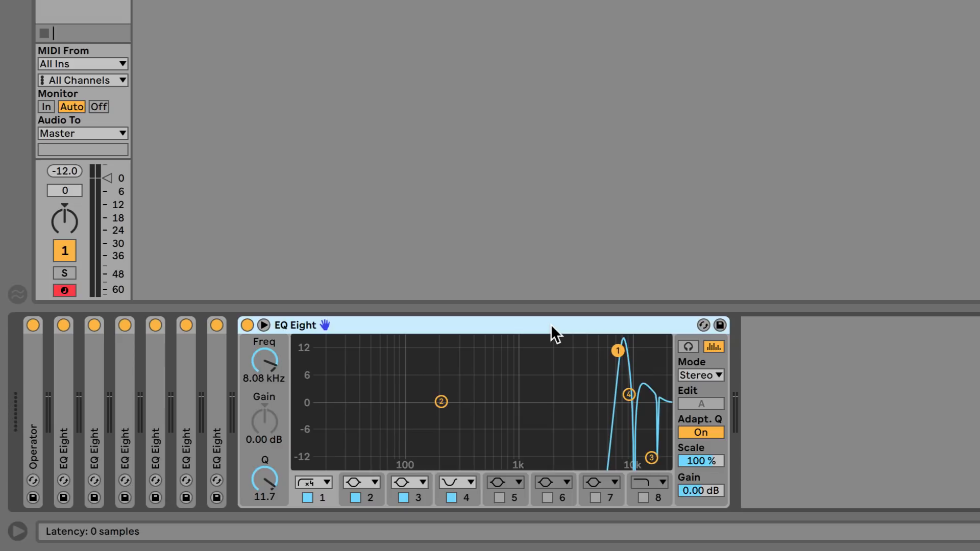
{"action": "right_click", "coordinate": [568, 322]}
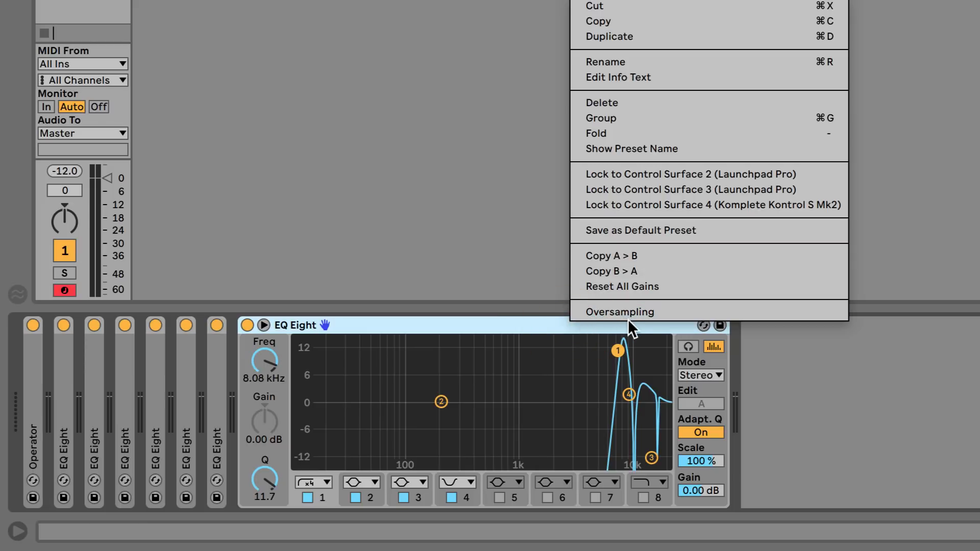
{"action": "left_click", "coordinate": [658, 312]}
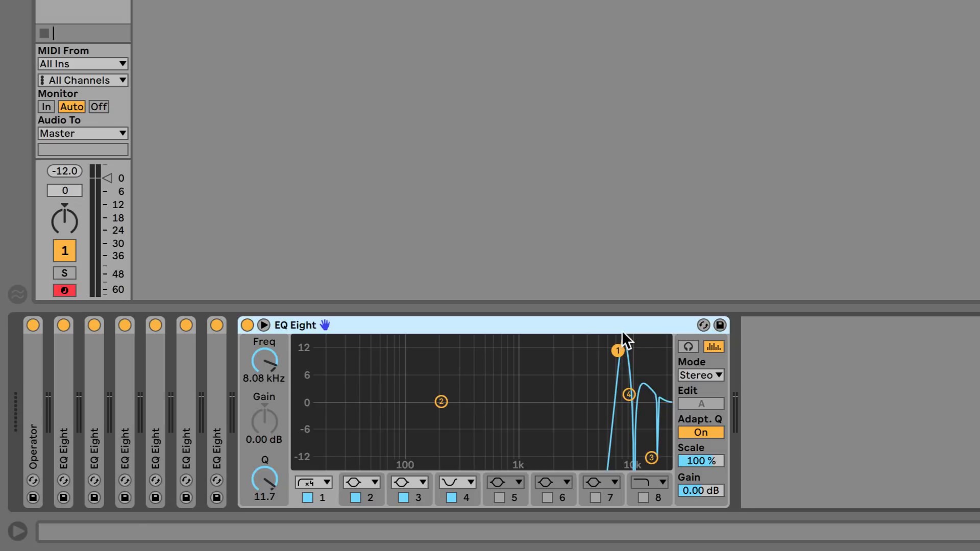
{"action": "right_click", "coordinate": [622, 330]}
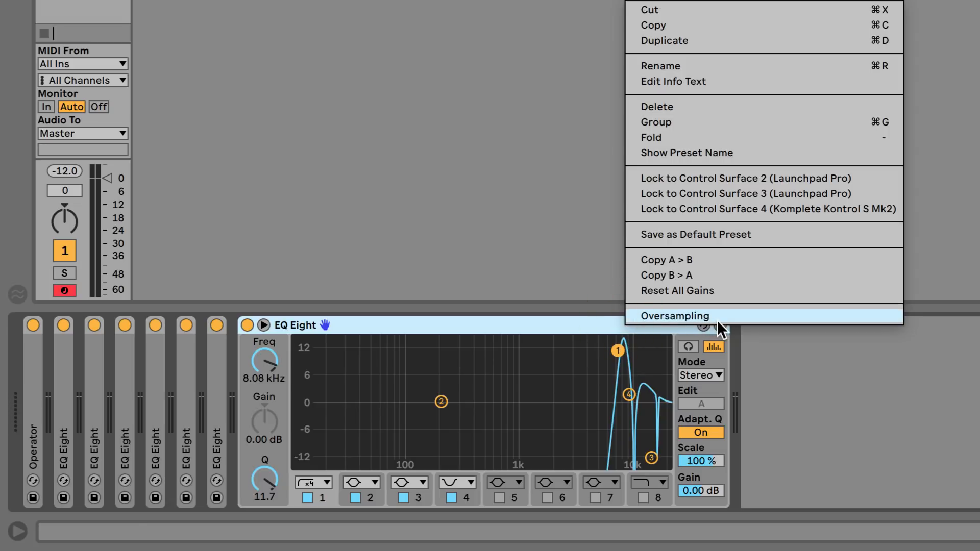
{"action": "left_click", "coordinate": [615, 329]}
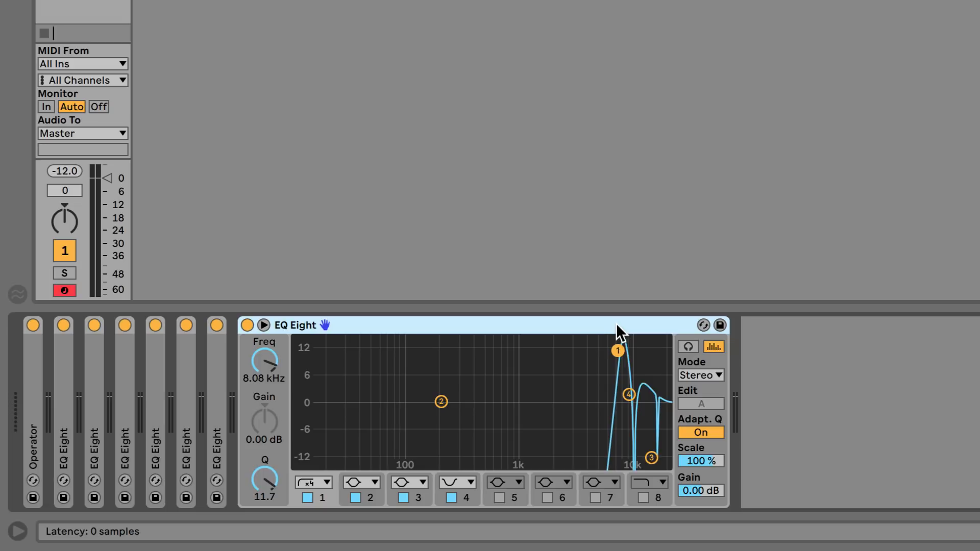
Switch Oversampling on, off and on again for the unfolded EQ Eight to compare its response curves
{"action": "right_click", "coordinate": [623, 325]}
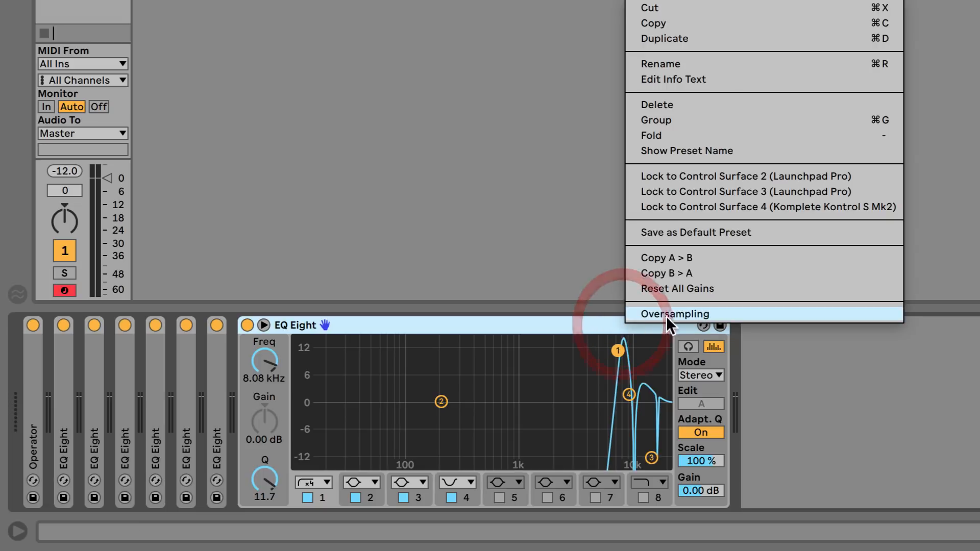
{"action": "left_click", "coordinate": [714, 315]}
{"action": "right_click", "coordinate": [642, 324]}
{"action": "left_click", "coordinate": [720, 315]}
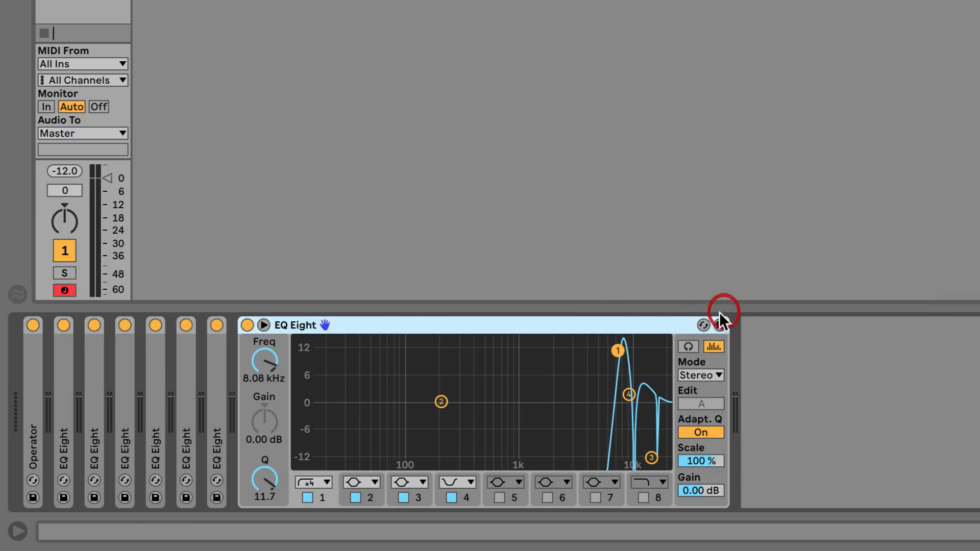
{"action": "right_click", "coordinate": [639, 320]}
{"action": "left_click", "coordinate": [699, 314]}
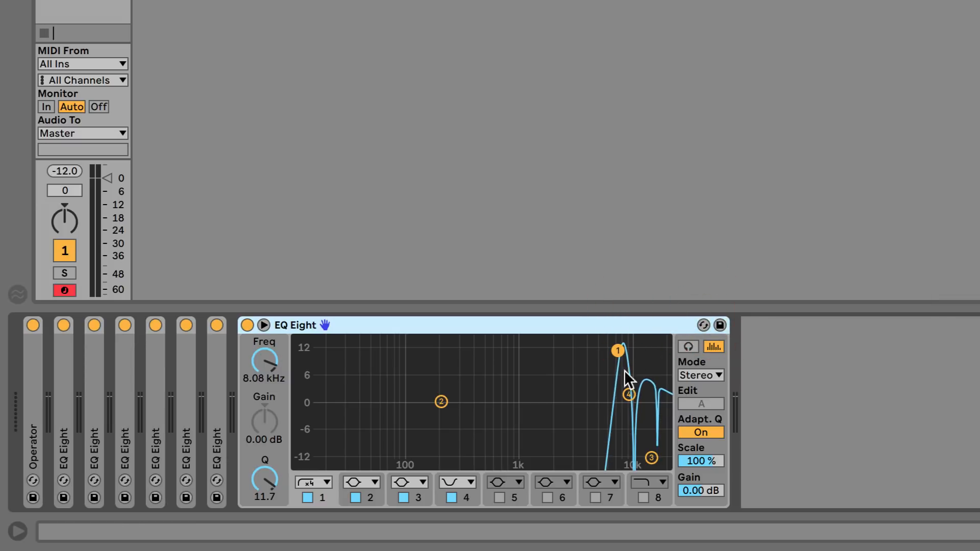
Move band 1 to about 8.43 kHz and compare the curve with Oversampling off and on, leaving it on
{"action": "left_click_drag", "start_coordinate": [622, 353], "coordinate": [624, 353]}
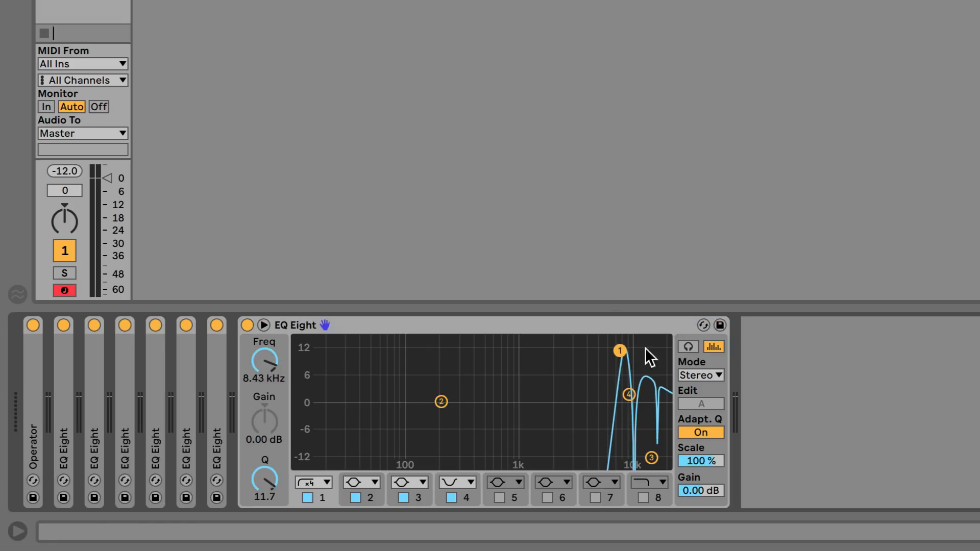
{"action": "right_click", "coordinate": [639, 329]}
{"action": "left_click", "coordinate": [696, 315]}
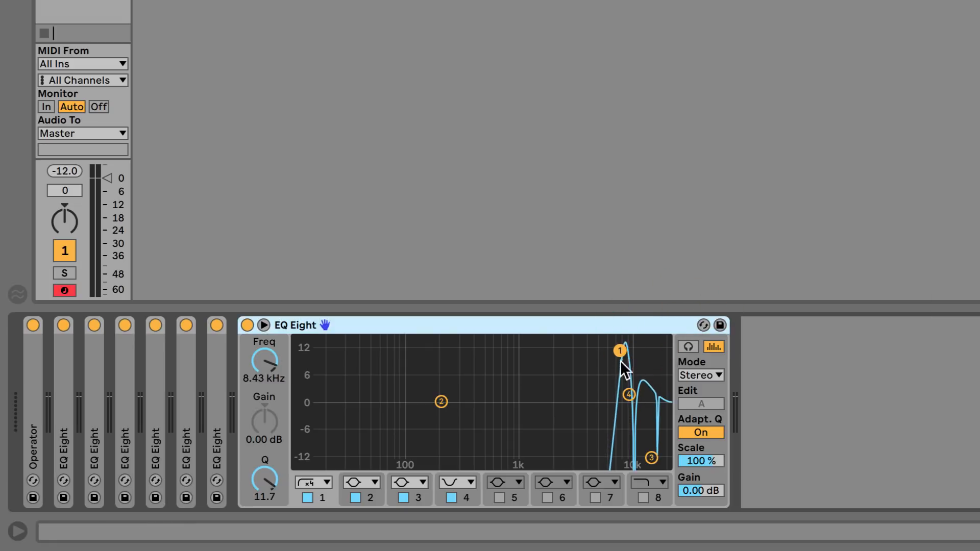
{"action": "right_click", "coordinate": [645, 323]}
{"action": "left_click", "coordinate": [664, 315]}
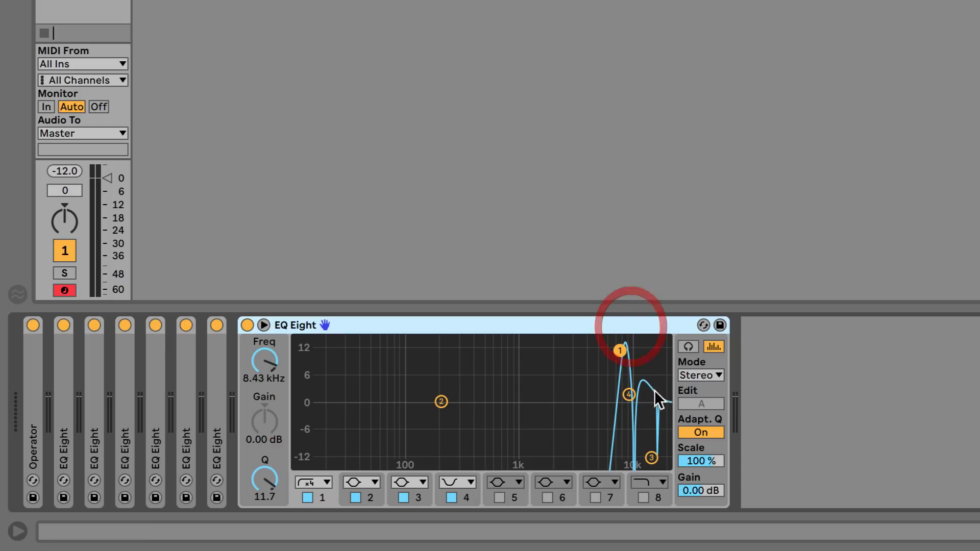
{"action": "right_click", "coordinate": [641, 323]}
{"action": "left_click", "coordinate": [669, 313]}
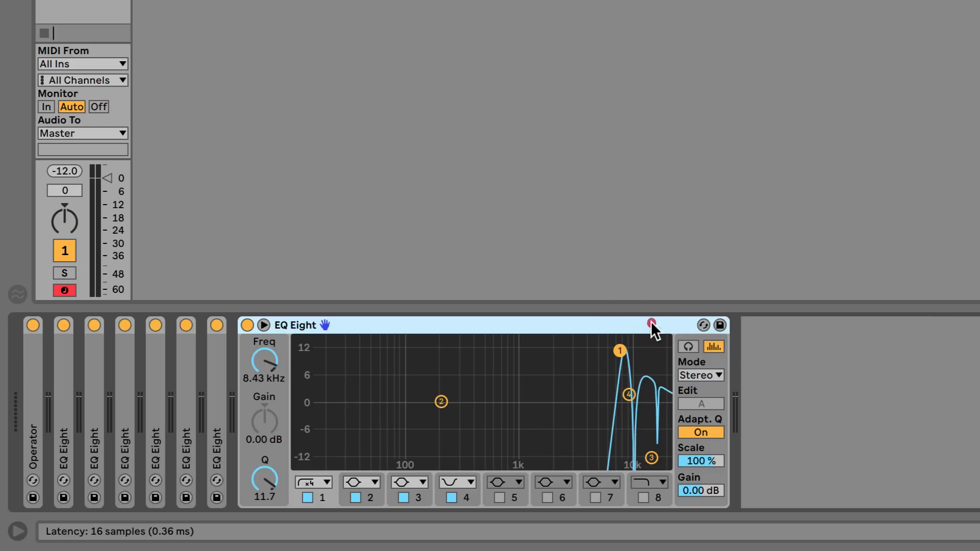
Switch Oversampling off and back on once more to compare the high-frequency curve, and check that the option is active
{"action": "right_click", "coordinate": [651, 325]}
{"action": "left_click", "coordinate": [682, 313]}
{"action": "right_click", "coordinate": [656, 323]}
{"action": "left_click", "coordinate": [705, 312]}
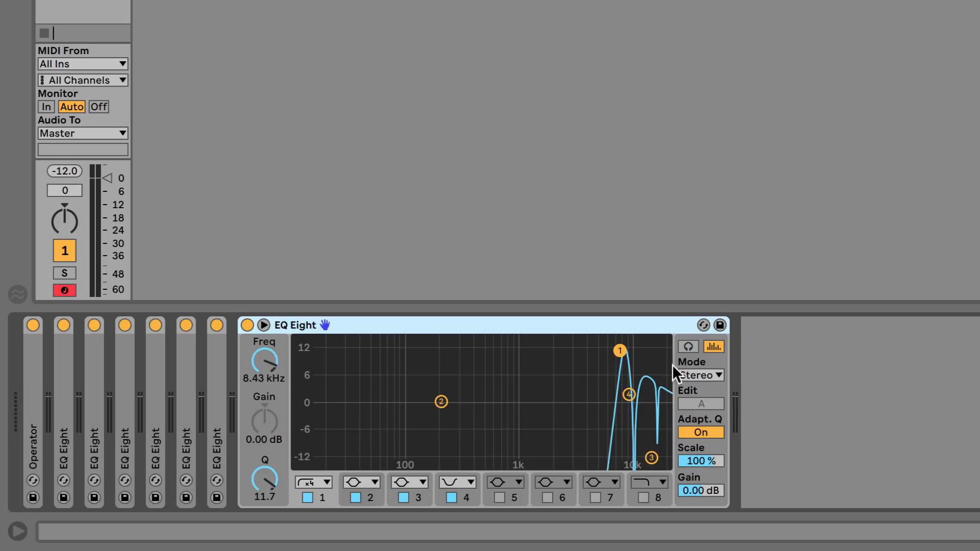
{"action": "right_click", "coordinate": [638, 320]}
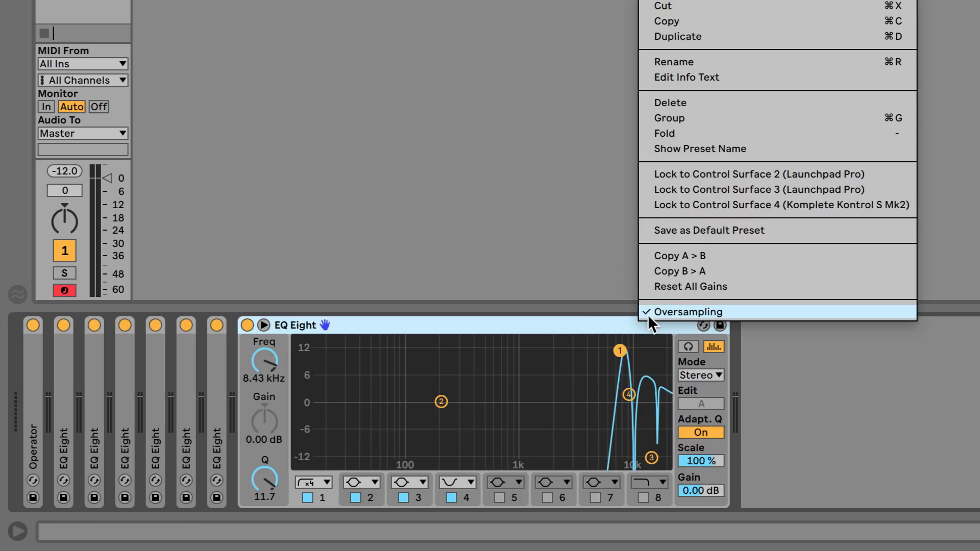
{"action": "left_click", "coordinate": [617, 323]}
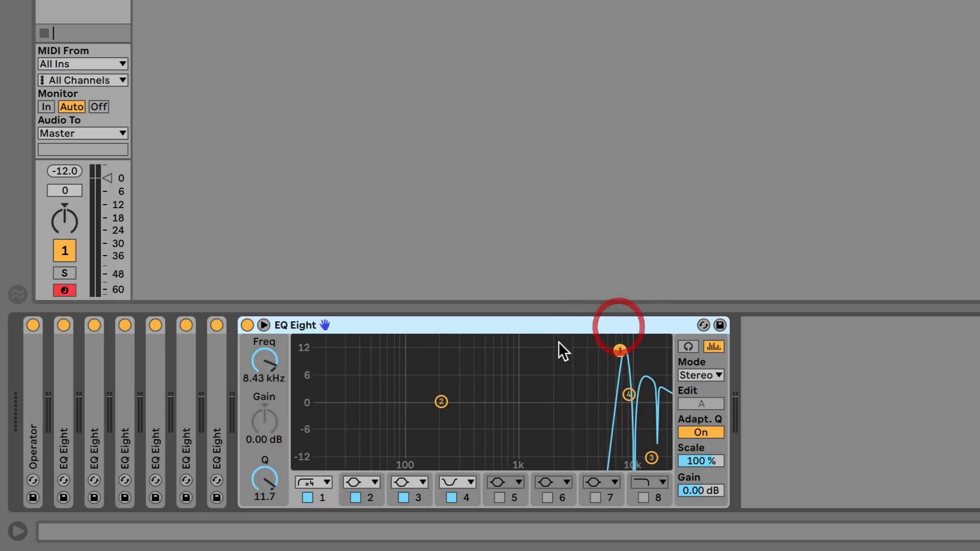
Delete the unfolded EQ Eight and unfold the last remaining EQ Eight in the chain
{"action": "double_click", "coordinate": [322, 322]}
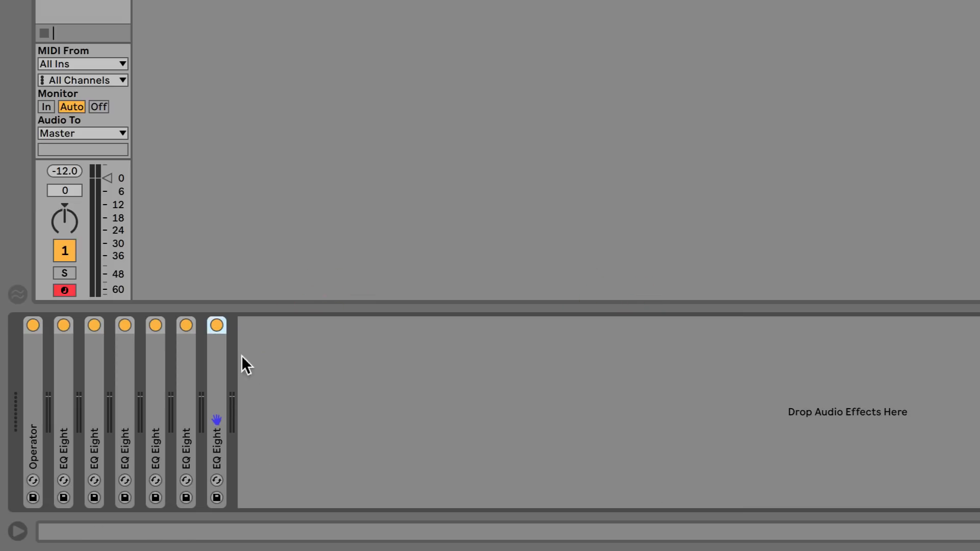
{"action": "double_click", "coordinate": [216, 380]}
Pull band 2 down into a cut just below 1 kHz and shape band 3 into a boost above 2.5 kHz with Q 2.29
{"action": "left_click_drag", "start_coordinate": [409, 400], "coordinate": [482, 443]}
{"action": "left_click_drag", "start_coordinate": [487, 402], "coordinate": [531, 357]}
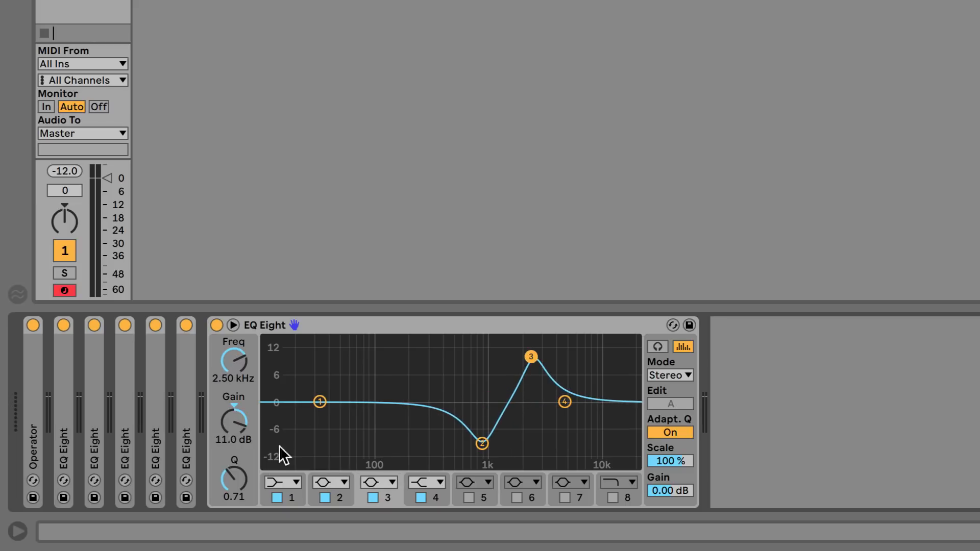
{"action": "left_click_drag", "start_coordinate": [233, 480], "coordinate": [234, 457]}
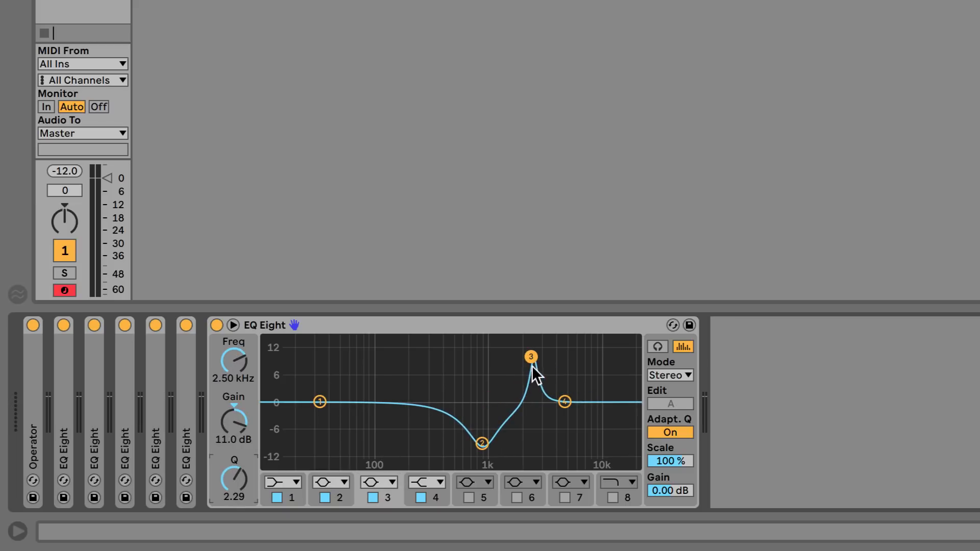
{"action": "left_click_drag", "start_coordinate": [532, 366], "coordinate": [535, 368]}
Change band 1 to a steep x4 low-cut filter and set its frequency to about 70.6 Hz
{"action": "left_click_drag", "start_coordinate": [320, 399], "coordinate": [344, 414]}
{"action": "left_click", "coordinate": [289, 482]}
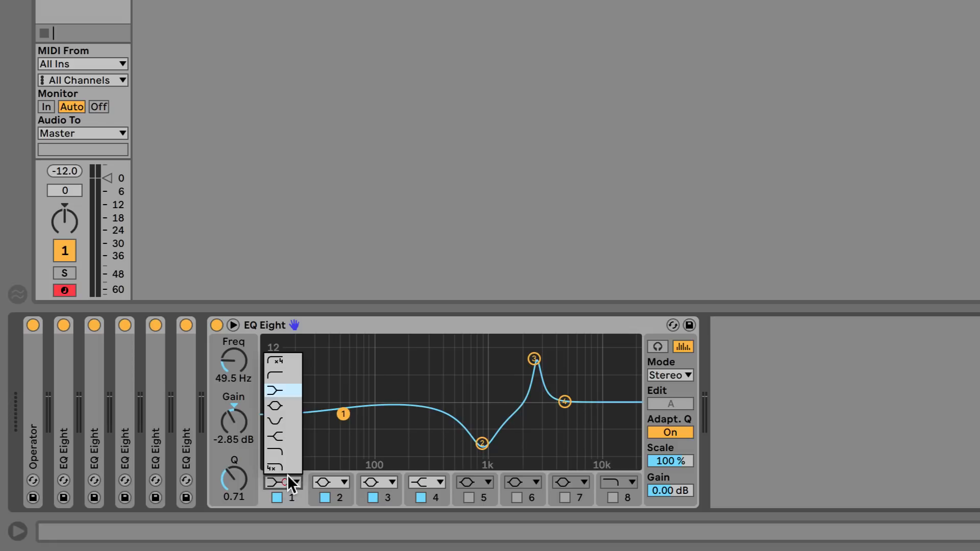
{"action": "left_click", "coordinate": [275, 376]}
{"action": "left_click", "coordinate": [281, 481]}
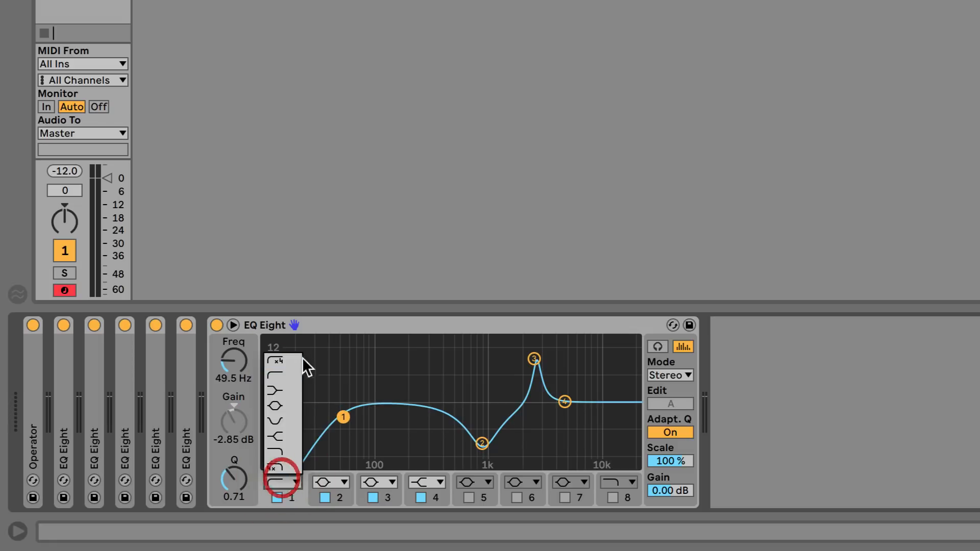
{"action": "left_click", "coordinate": [294, 360]}
{"action": "left_click_drag", "start_coordinate": [237, 360], "coordinate": [237, 348]}
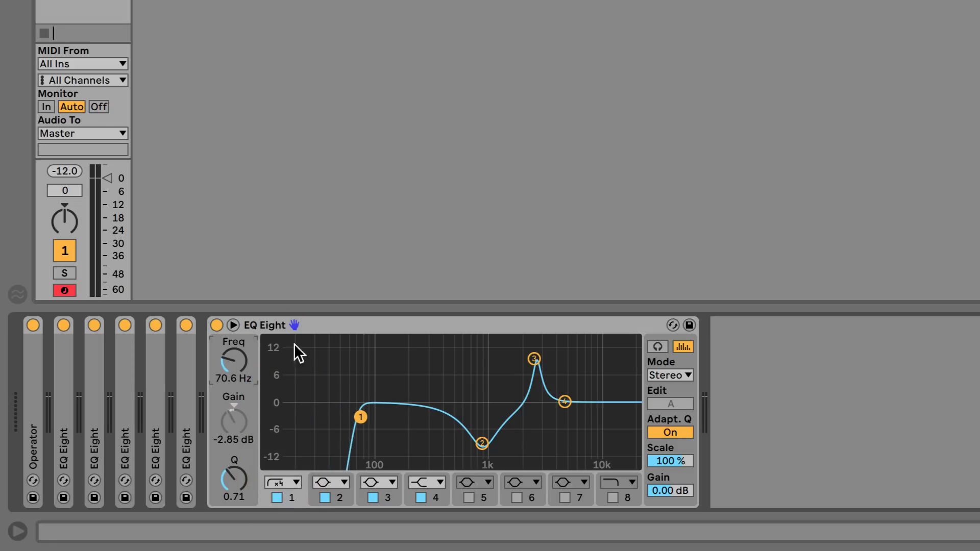
Toggle Oversampling off and on twice on this EQ Eight, comparing the curve and the reported latency
{"action": "right_click", "coordinate": [393, 322]}
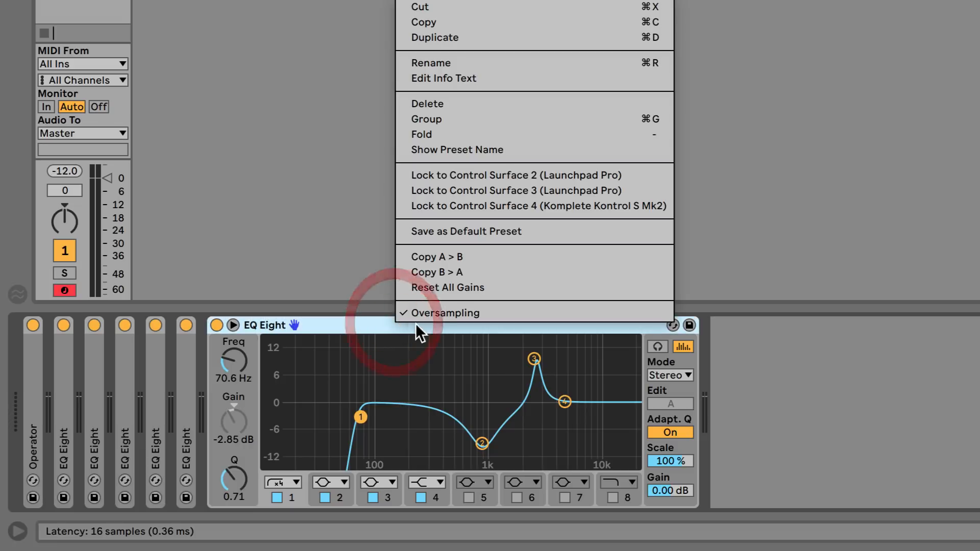
{"action": "left_click", "coordinate": [505, 313]}
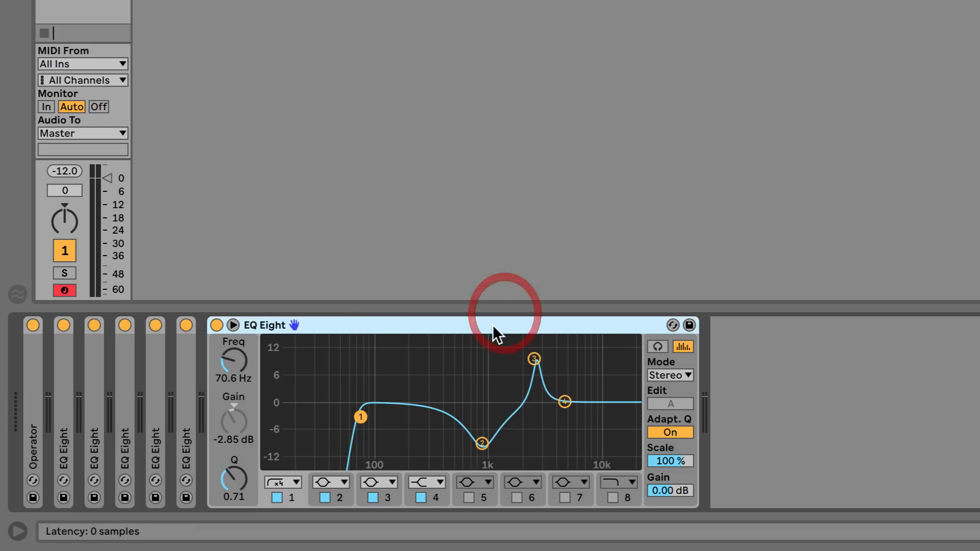
{"action": "right_click", "coordinate": [494, 324]}
{"action": "left_click", "coordinate": [529, 314]}
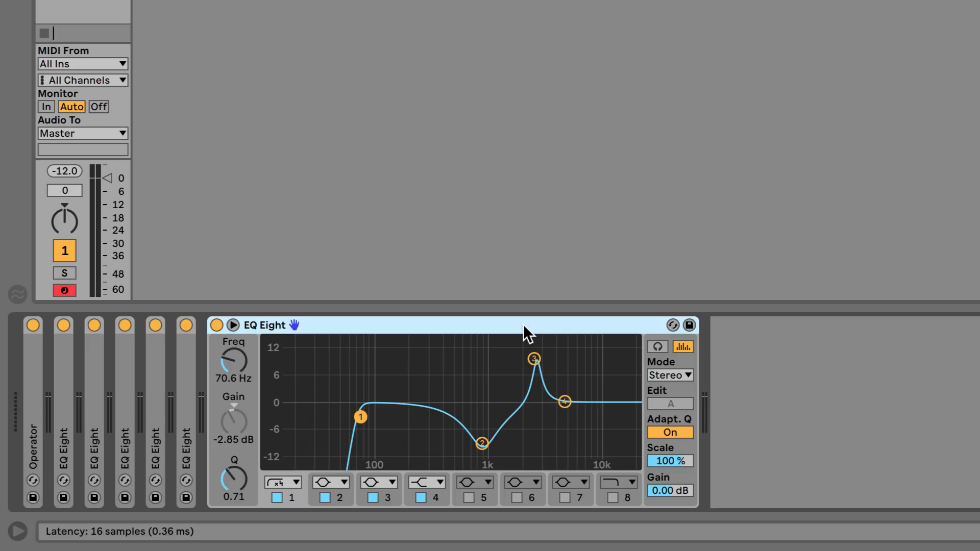
{"action": "right_click", "coordinate": [489, 319]}
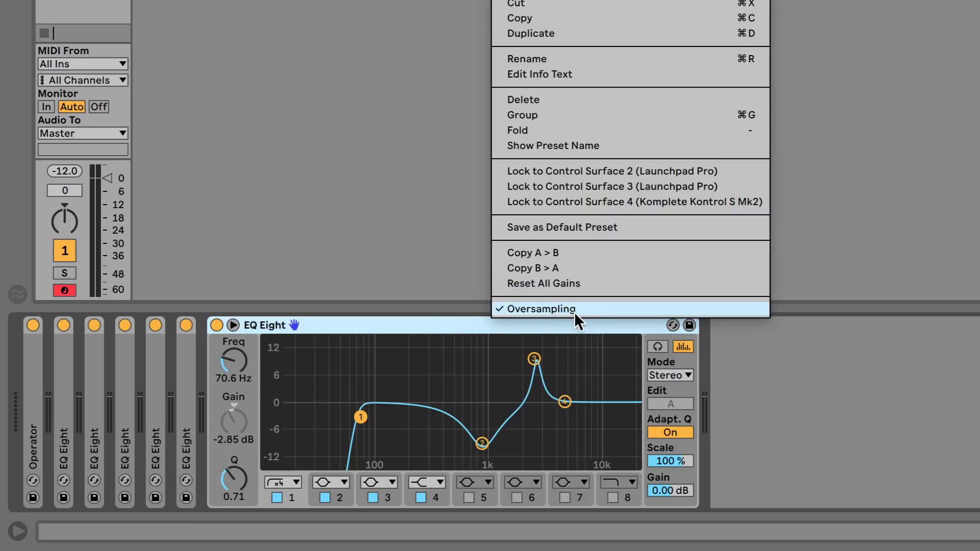
{"action": "left_click", "coordinate": [612, 311]}
{"action": "right_click", "coordinate": [551, 324]}
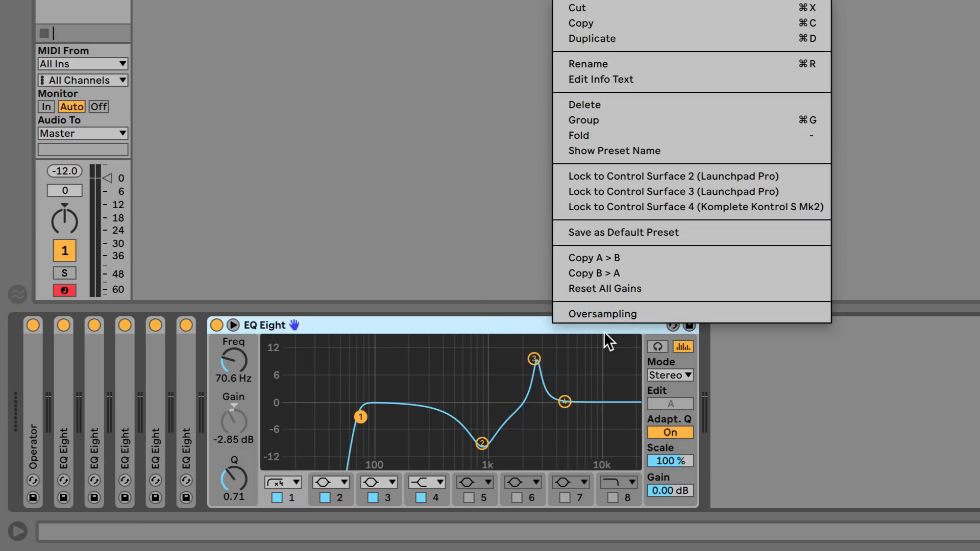
{"action": "left_click", "coordinate": [634, 315]}
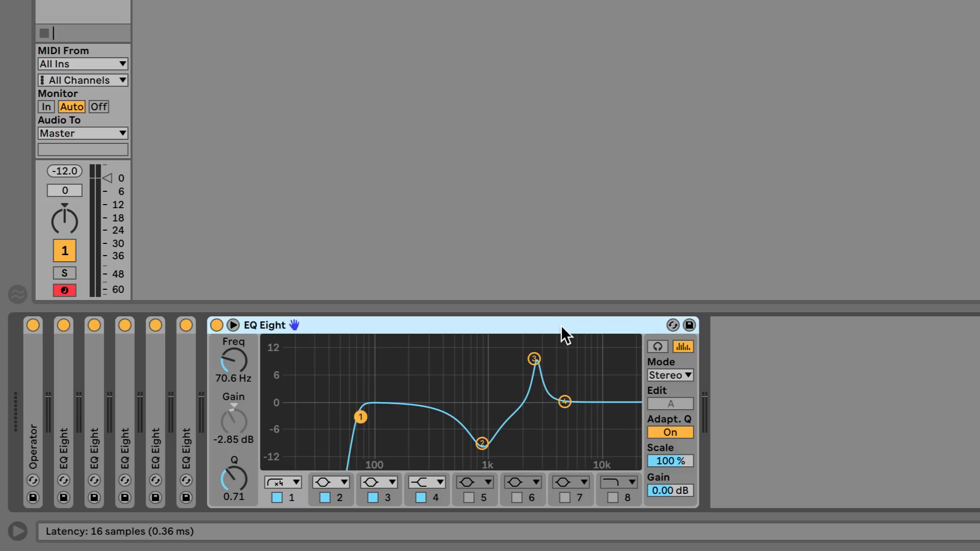
Switch Oversampling off and back on again and recheck the option against the low- and mid-frequency curve
{"action": "right_click", "coordinate": [562, 325]}
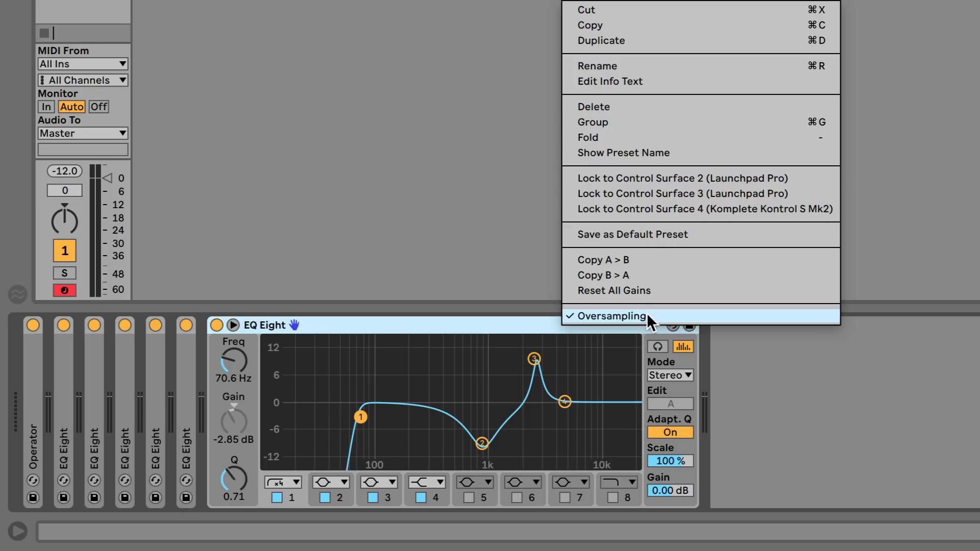
{"action": "left_click", "coordinate": [647, 315]}
{"action": "right_click", "coordinate": [568, 322]}
{"action": "left_click", "coordinate": [637, 314]}
{"action": "right_click", "coordinate": [569, 320]}
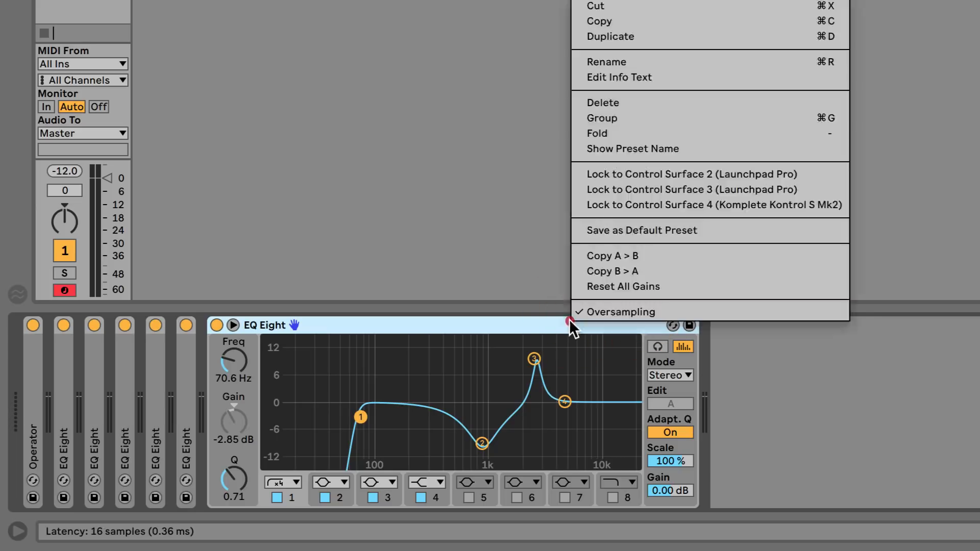
{"action": "left_click", "coordinate": [589, 321]}
{"action": "right_click", "coordinate": [593, 323]}
{"action": "left_click", "coordinate": [541, 321]}
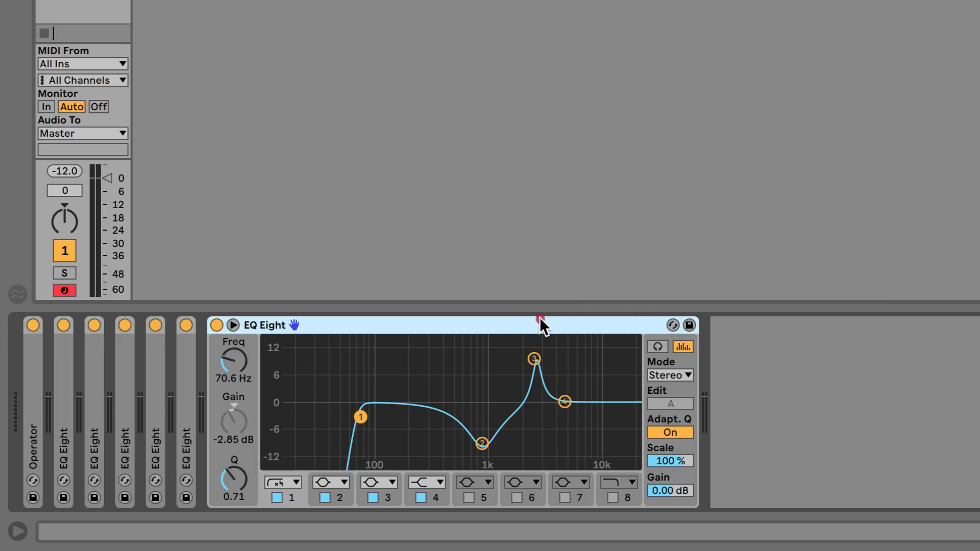
Delete the unfolded EQ Eight and all the remaining folded EQ Eights after Operator
{"action": "left_click", "coordinate": [339, 326]}
{"action": "key", "text": "Delete"}
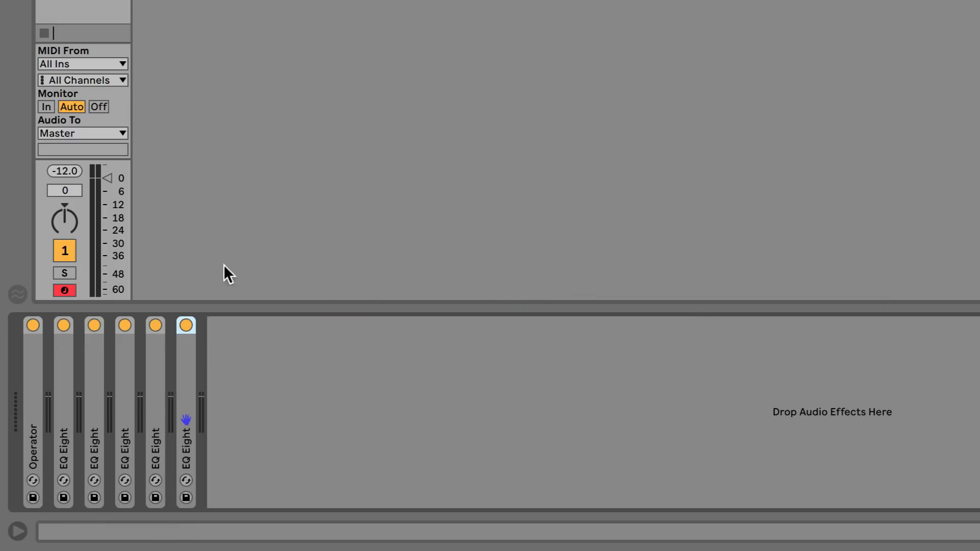
{"action": "left_click", "coordinate": [61, 404]}
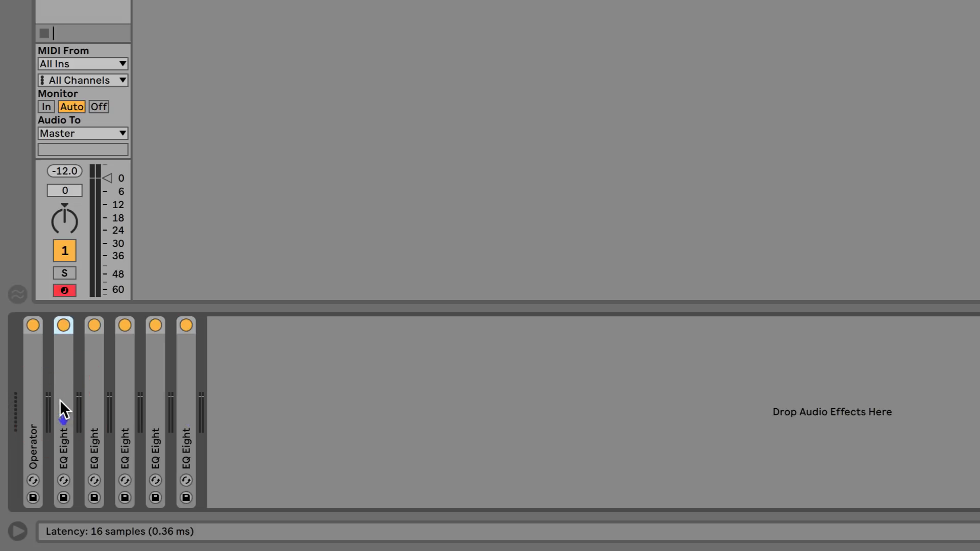
{"action": "key", "text": "Delete"}
{"action": "key", "text": "Delete"}
{"action": "key", "text": "Delete"}
{"action": "key", "text": "Delete"}
{"action": "key", "text": "Delete"}
Unfold the Operator device and show the browser with the EQ collection
{"action": "double_click", "coordinate": [30, 369]}
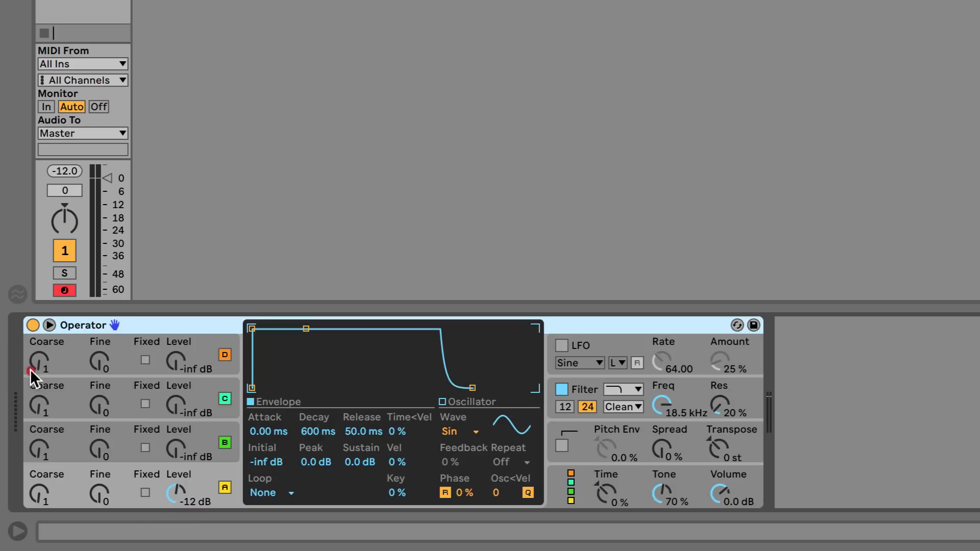
{"action": "left_click", "coordinate": [20, 46]}
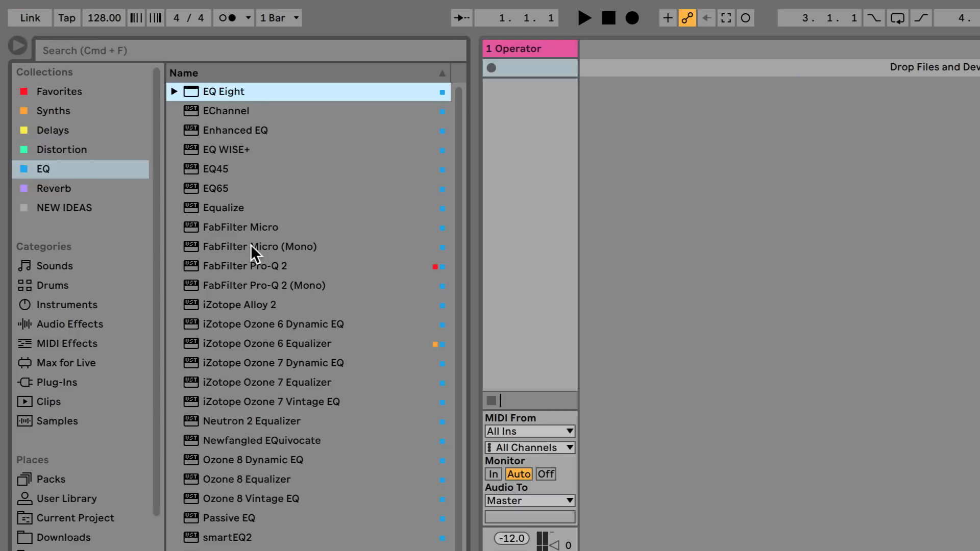
Add a Saturator from the audio effects after Operator with the browser hidden, and inspect its Hi-Quality option
{"action": "scroll", "coordinate": [234, 489], "scroll_direction": "down", "scroll_amount": 1}
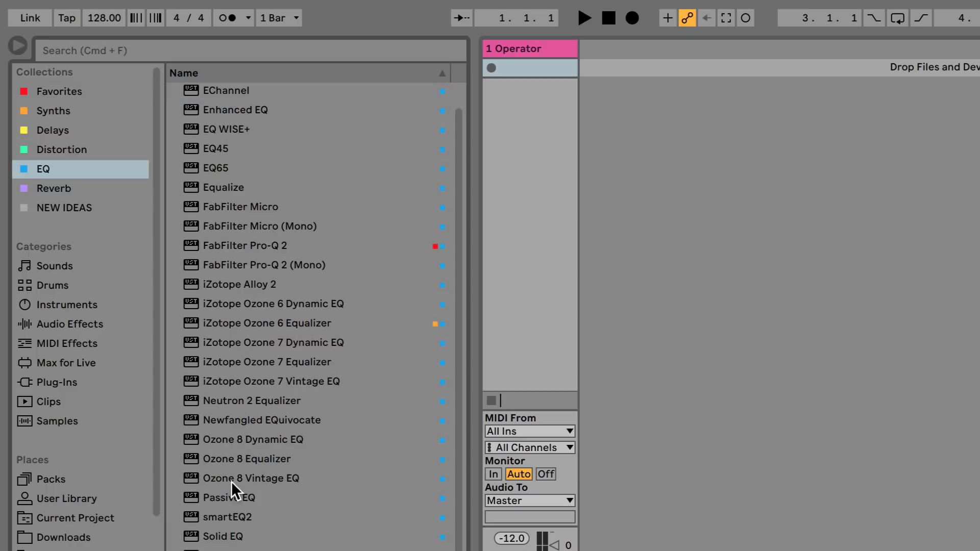
{"action": "scroll", "coordinate": [231, 482], "scroll_direction": "up", "scroll_amount": 1}
{"action": "left_click", "coordinate": [67, 324]}
{"action": "left_click", "coordinate": [91, 306]}
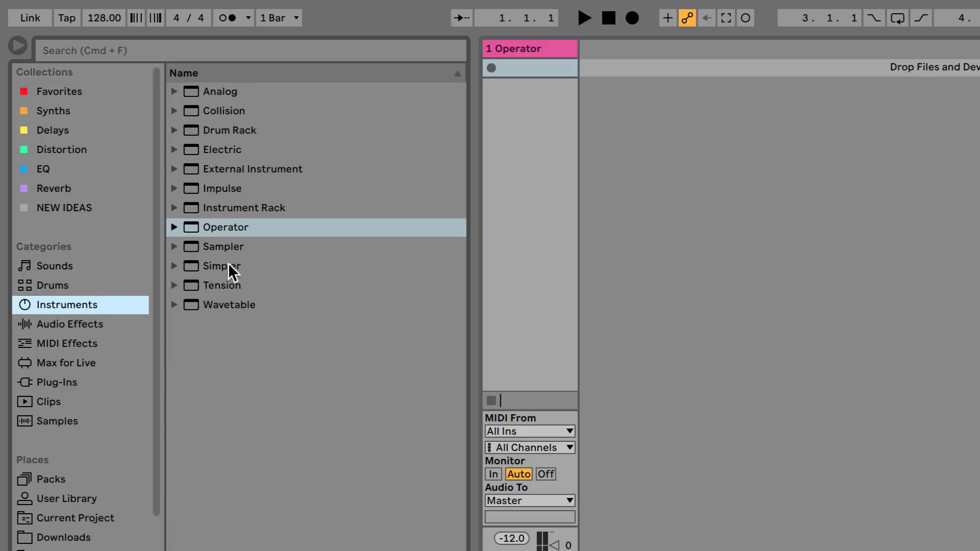
{"action": "left_click", "coordinate": [89, 330]}
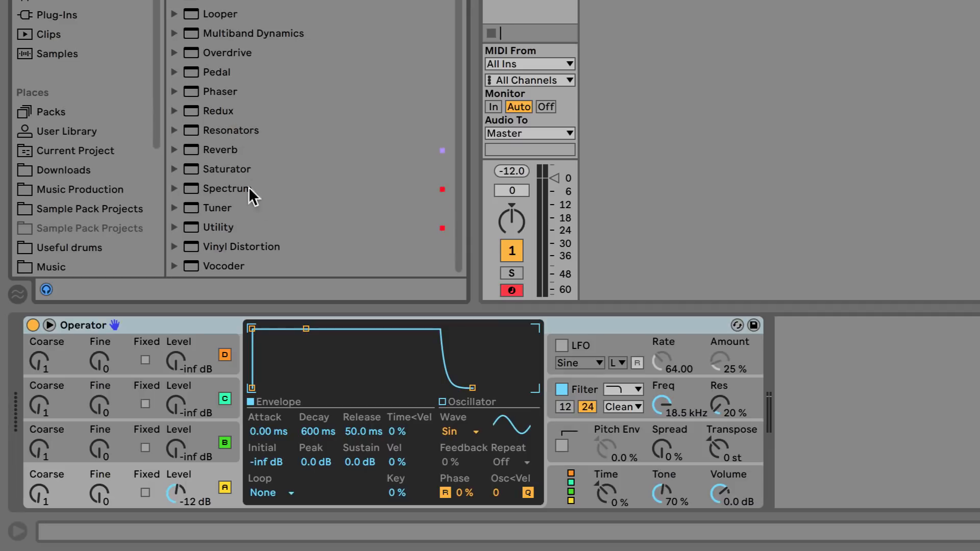
{"action": "left_click_drag", "start_coordinate": [235, 169], "coordinate": [822, 366]}
{"action": "key", "text": "alt+super+b"}
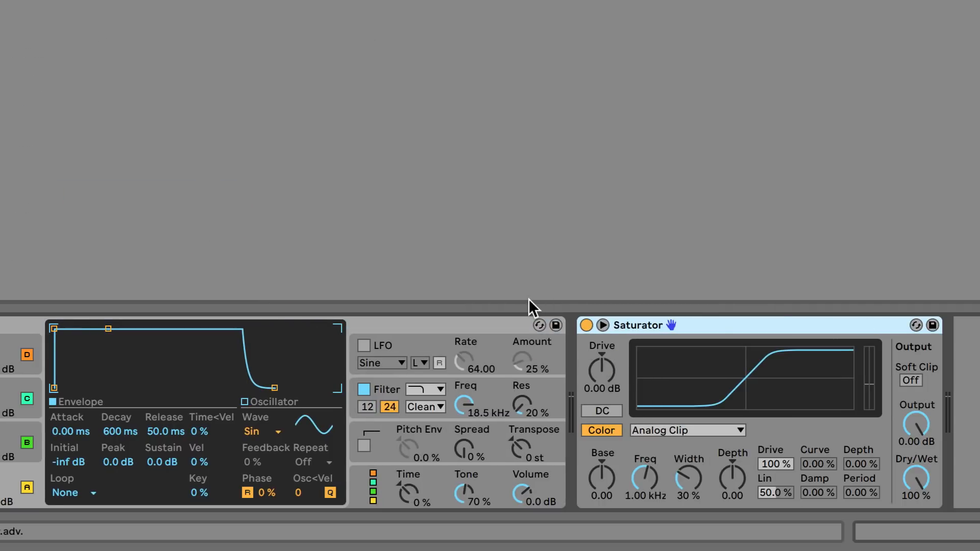
{"action": "right_click", "coordinate": [691, 320]}
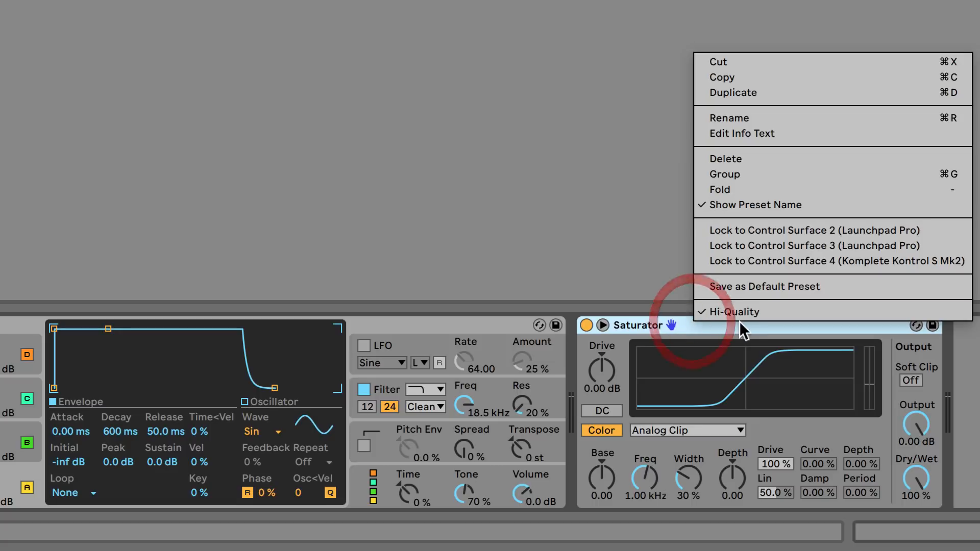
{"action": "left_click", "coordinate": [676, 327]}
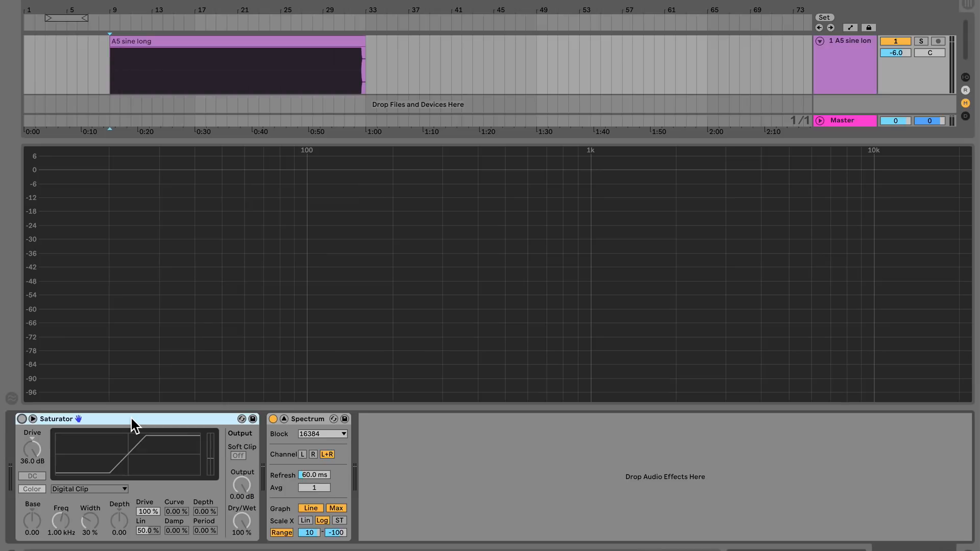
Play the A5 sine long clip, reset the Spectrum's peak trace, and activate the Saturator
{"action": "key", "text": "space"}
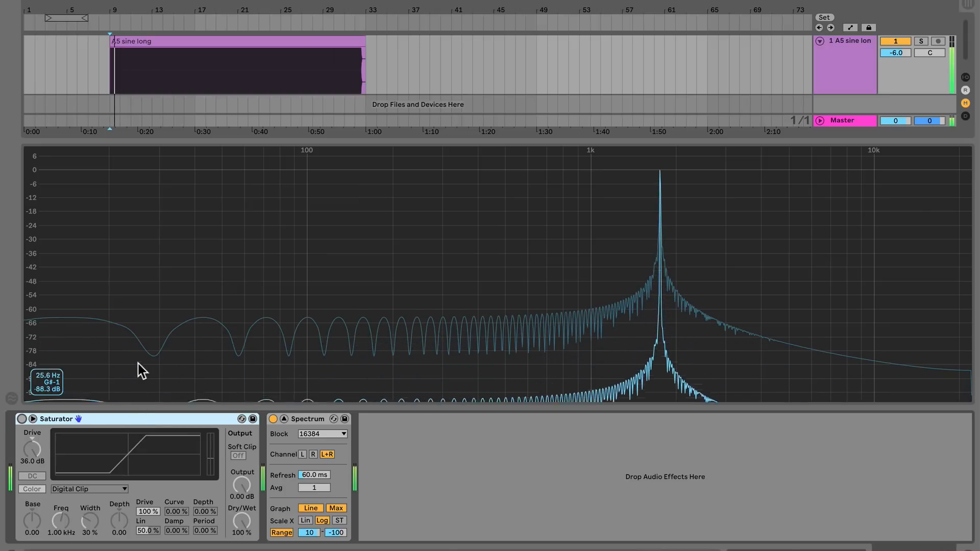
{"action": "left_click", "coordinate": [137, 360]}
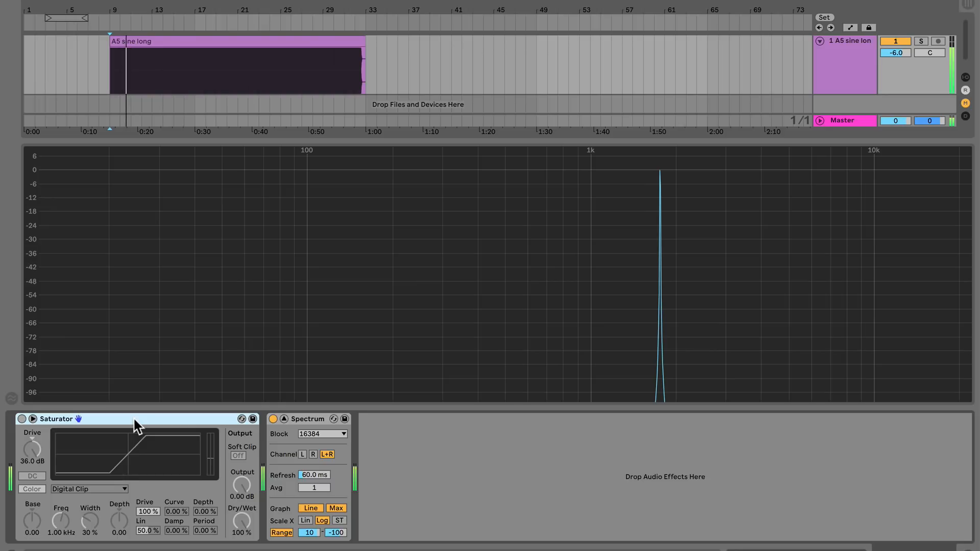
{"action": "left_click", "coordinate": [21, 418]}
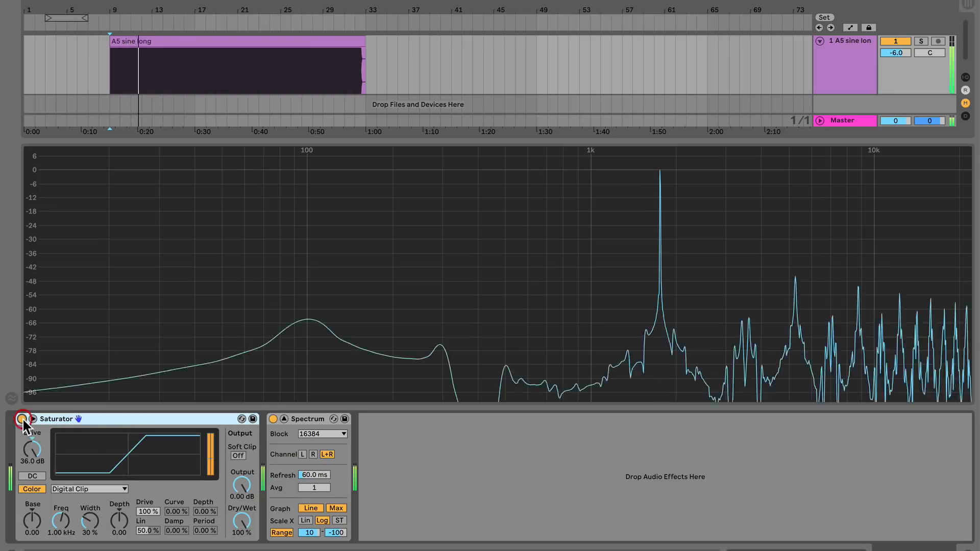
Turn on Hi-Quality for the Saturator while the sine clip plays
{"action": "right_click", "coordinate": [144, 420]}
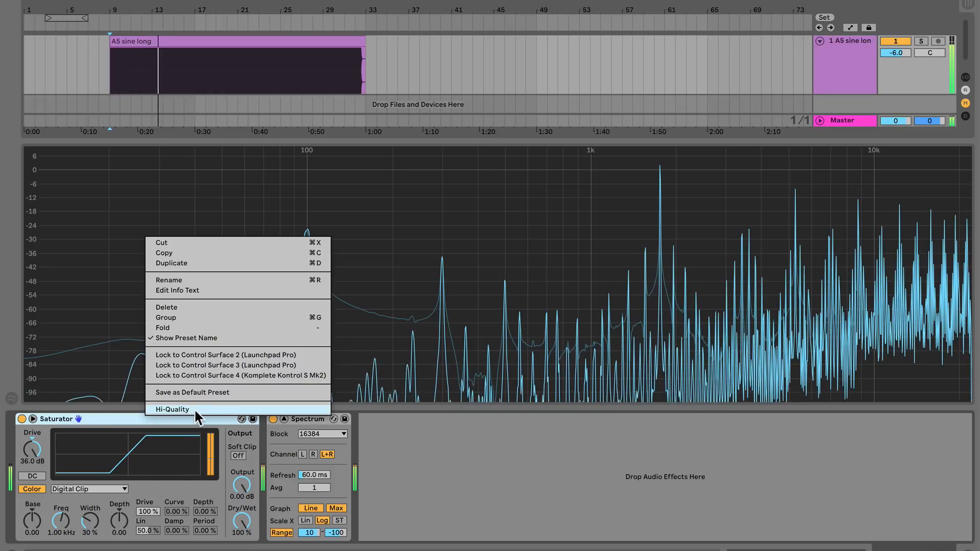
{"action": "left_click", "coordinate": [147, 421]}
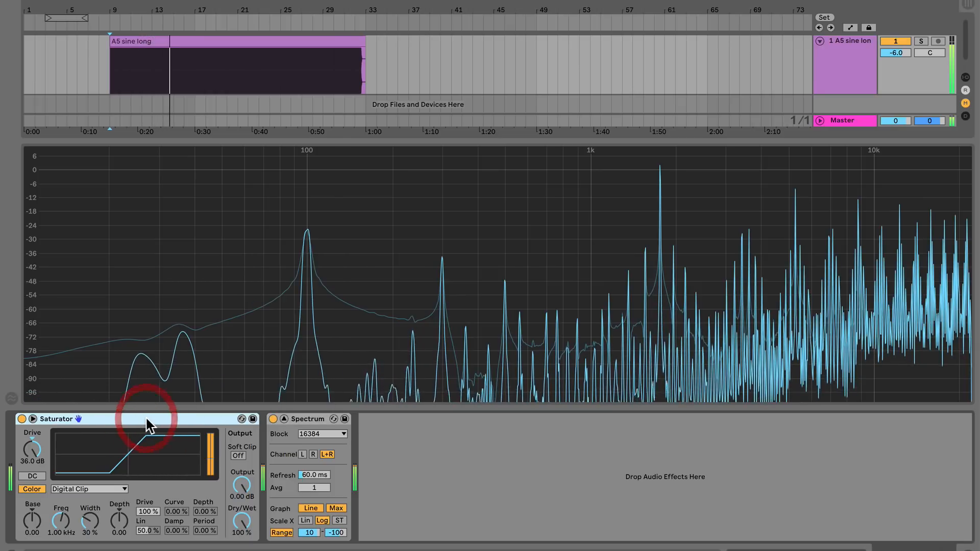
{"action": "right_click", "coordinate": [146, 420]}
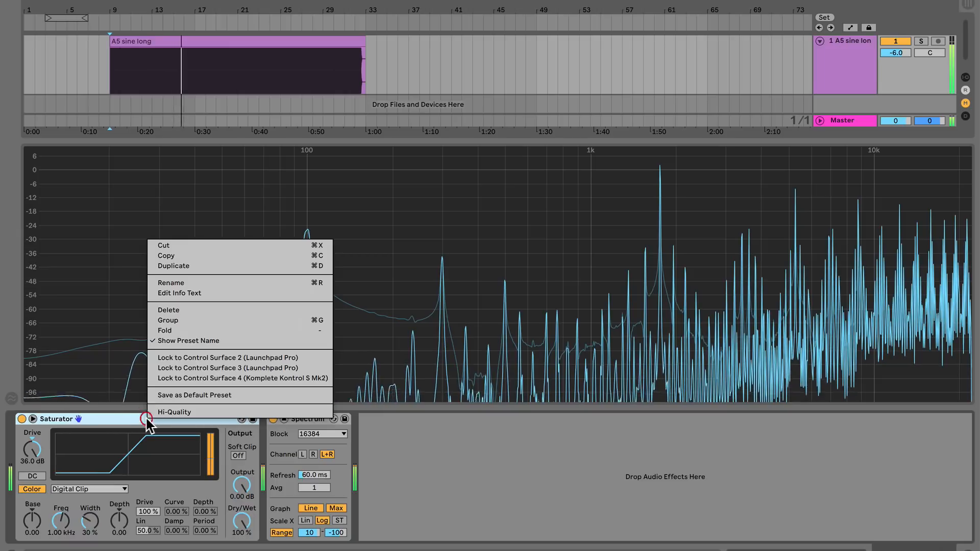
{"action": "left_click", "coordinate": [188, 410]}
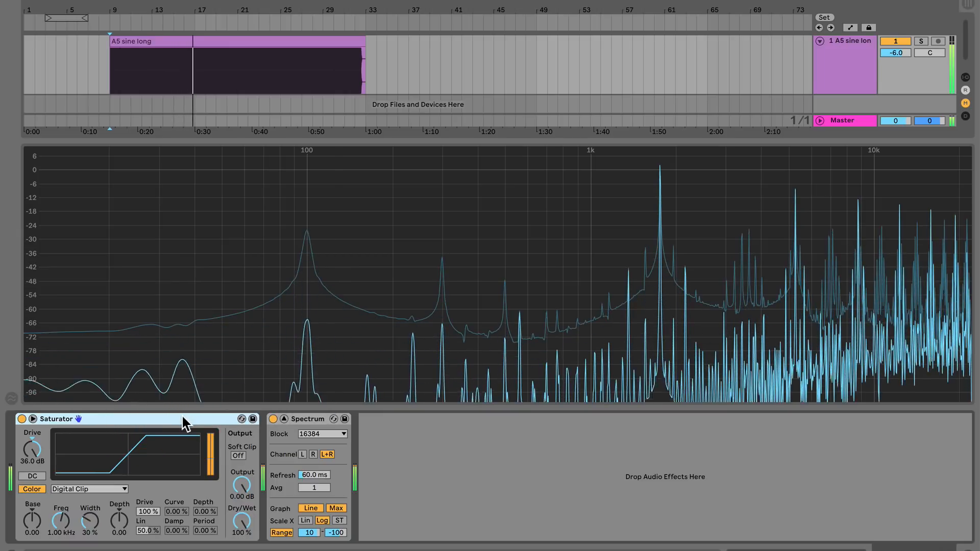
Toggle the Saturator's Hi-Quality off and on twice, comparing the harmonics and aliasing in the spectrum
{"action": "right_click", "coordinate": [183, 418]}
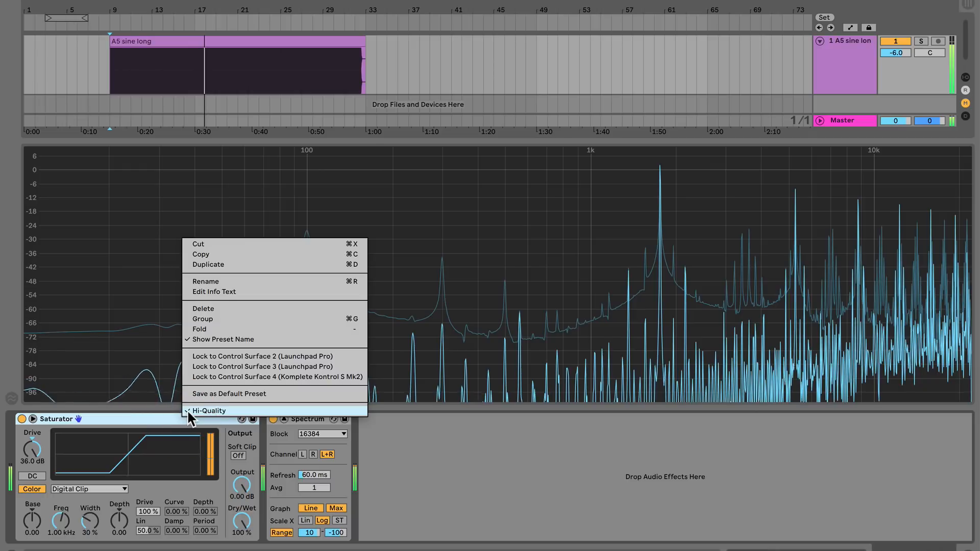
{"action": "left_click", "coordinate": [188, 411]}
{"action": "right_click", "coordinate": [174, 419]}
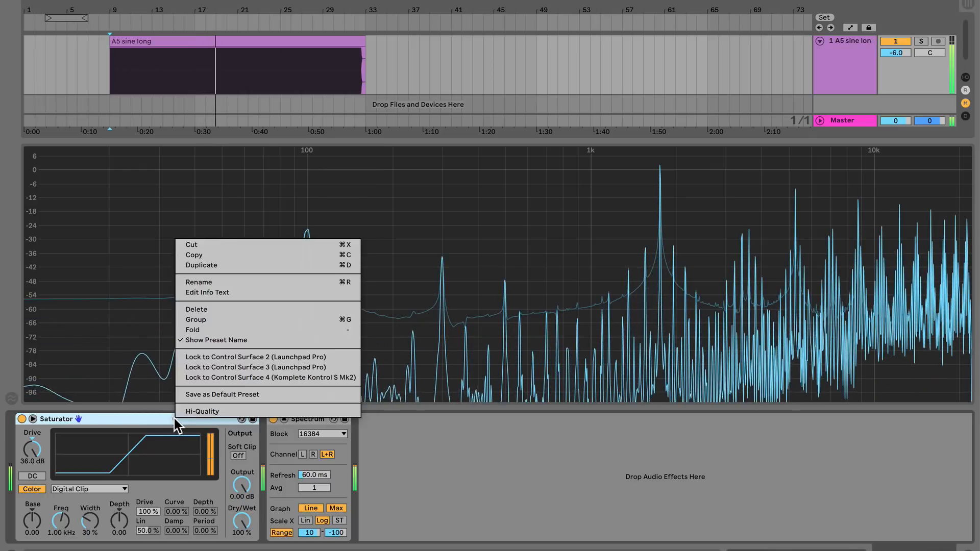
{"action": "left_click", "coordinate": [183, 412]}
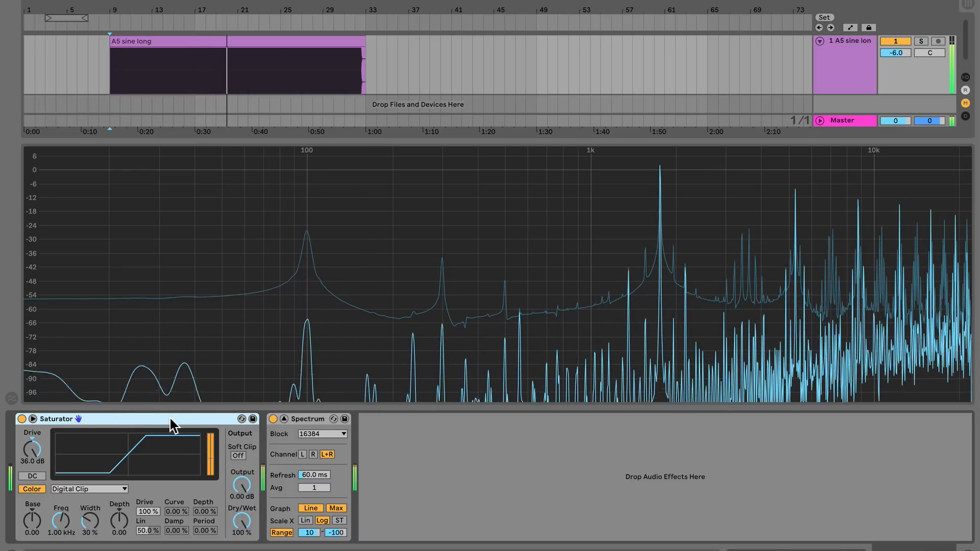
{"action": "right_click", "coordinate": [171, 420]}
{"action": "left_click", "coordinate": [177, 409]}
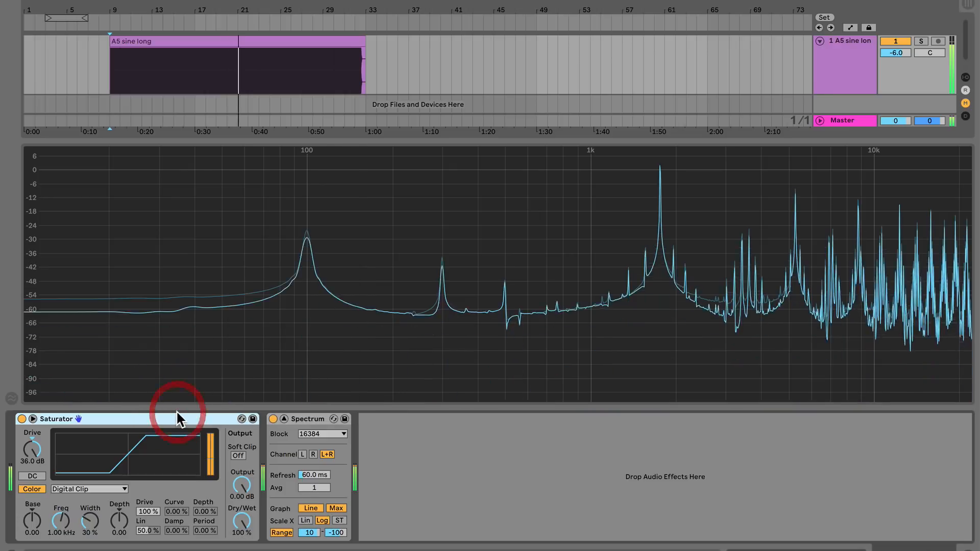
{"action": "right_click", "coordinate": [168, 420]}
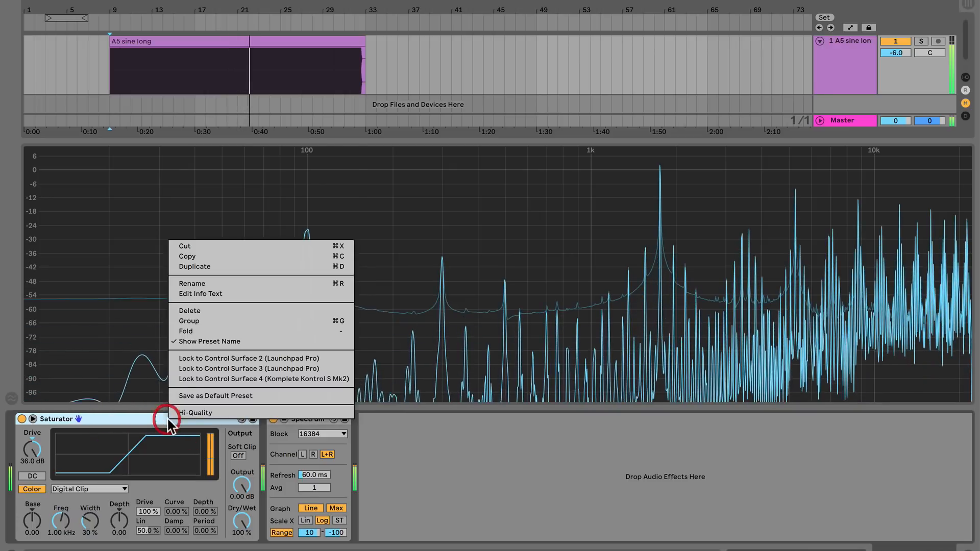
{"action": "left_click", "coordinate": [175, 411]}
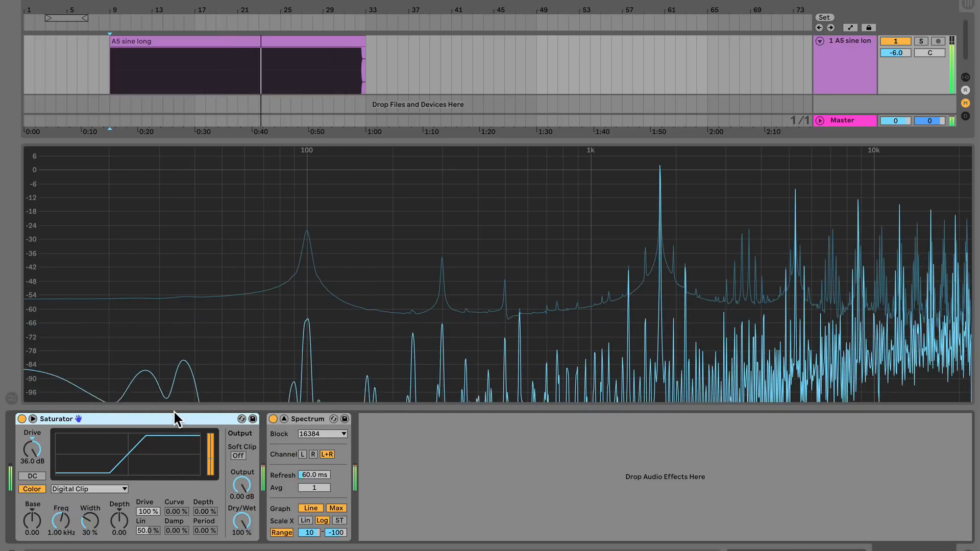
Switch Hi-Quality off and on two more times, then clear the Spectrum's peak trace and stop playback
{"action": "right_click", "coordinate": [169, 418]}
{"action": "left_click", "coordinate": [176, 410]}
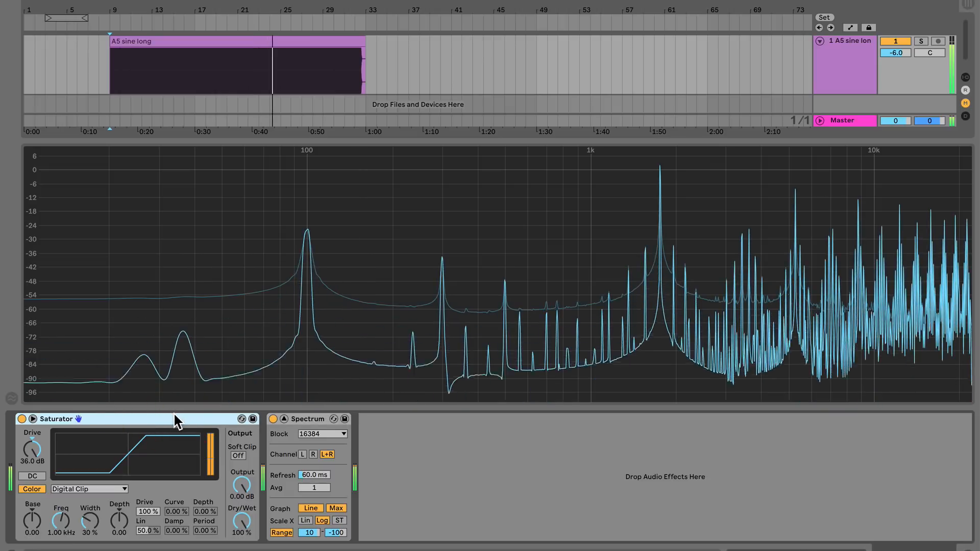
{"action": "right_click", "coordinate": [174, 416]}
{"action": "left_click", "coordinate": [175, 409]}
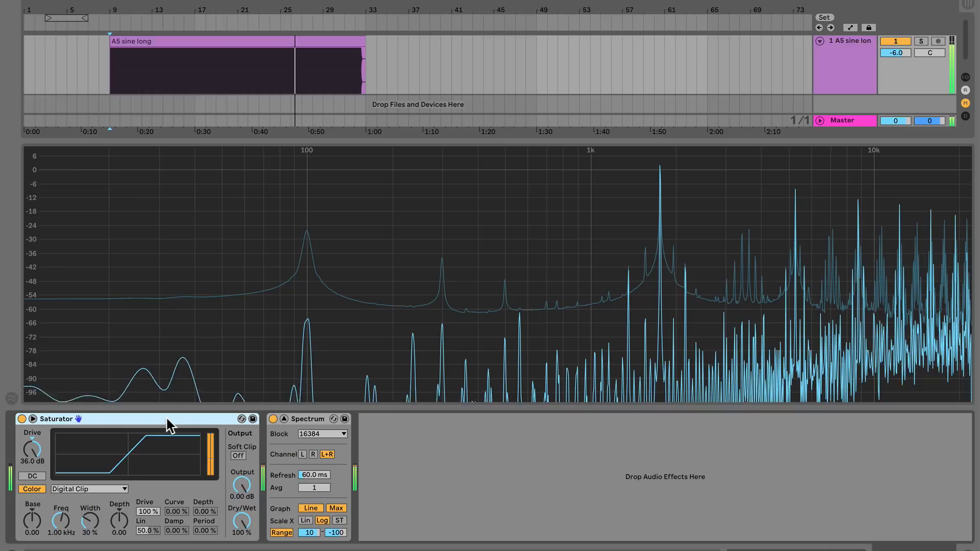
{"action": "right_click", "coordinate": [171, 418]}
{"action": "left_click", "coordinate": [175, 409]}
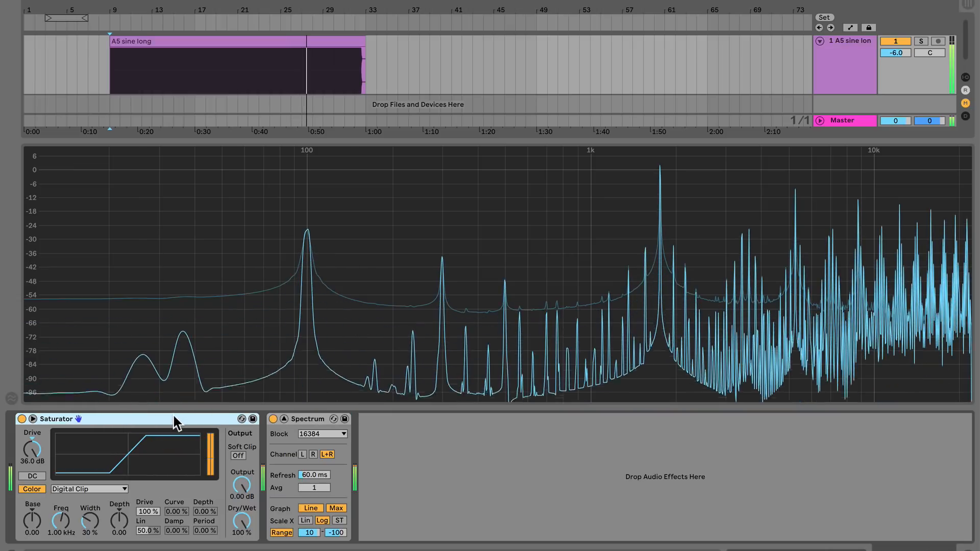
{"action": "right_click", "coordinate": [173, 416]}
{"action": "left_click", "coordinate": [176, 409]}
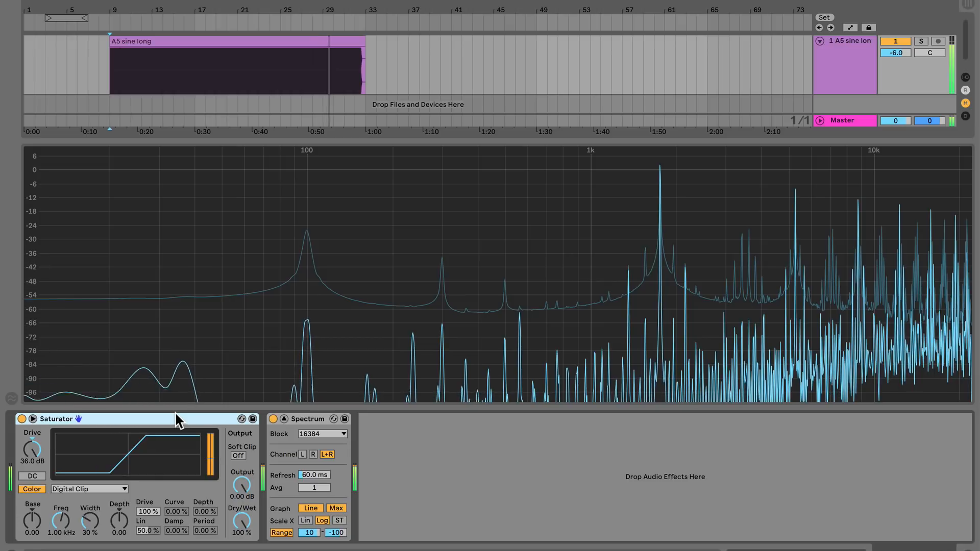
{"action": "left_click", "coordinate": [162, 355]}
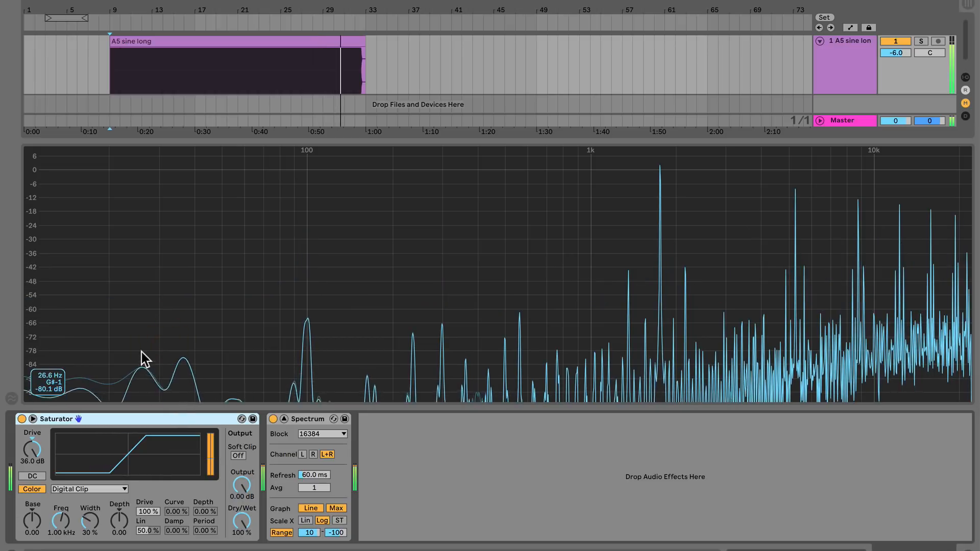
{"action": "key", "text": "space"}
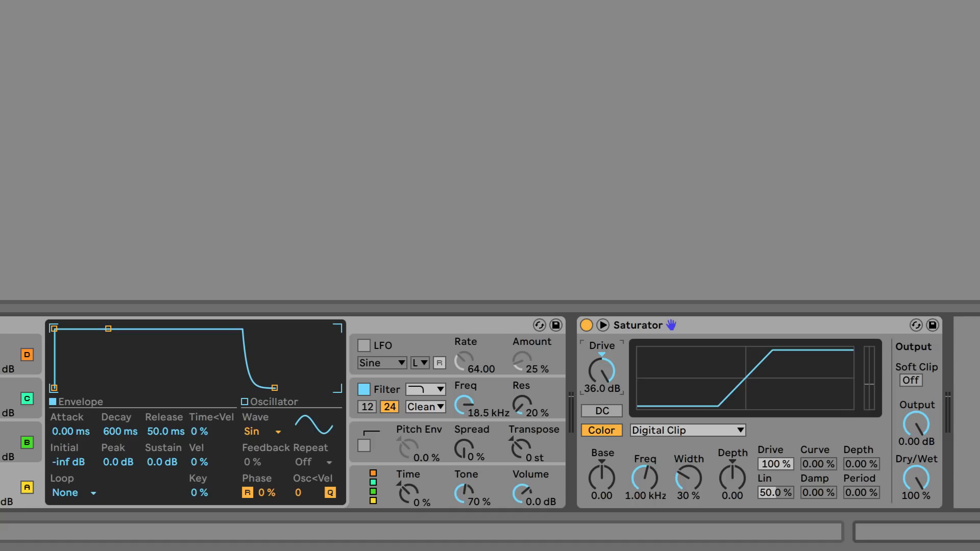
Adjust the Drive amount on the Saturator after Operator
{"action": "mouse_move", "coordinate": [602, 370]}
{"action": "left_mouse_down"}
{"action": "mouse_move", "coordinate": [602, 398]}
{"action": "mouse_move", "coordinate": [602, 369]}
{"action": "left_mouse_up"}
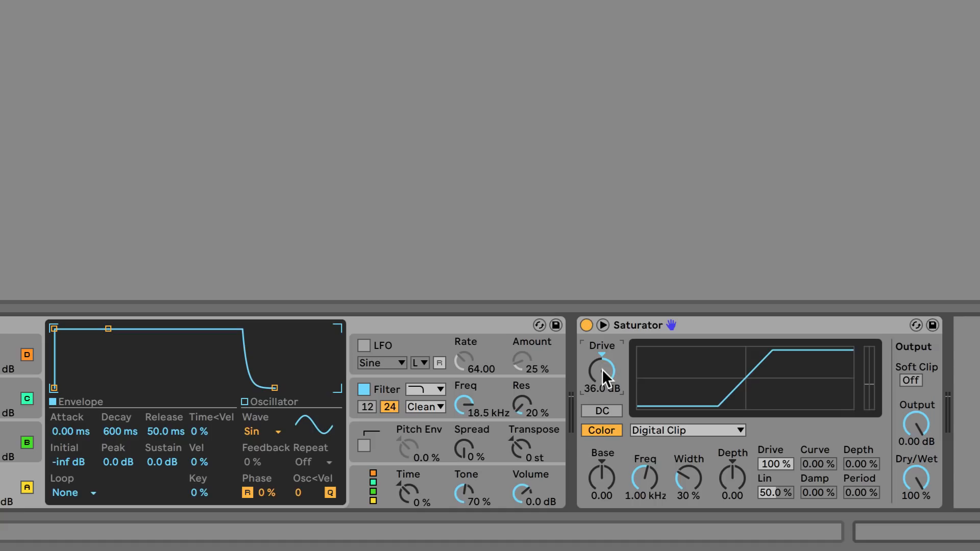